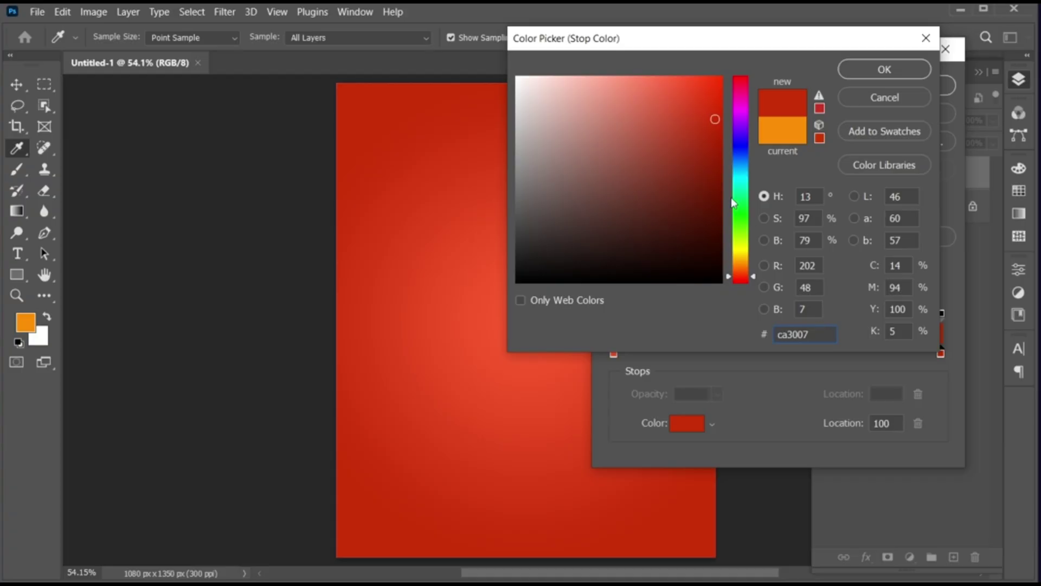
Set the gradient's end stop colour to #ca3007 and apply the radial gradient fill layer
left_click(867, 72)
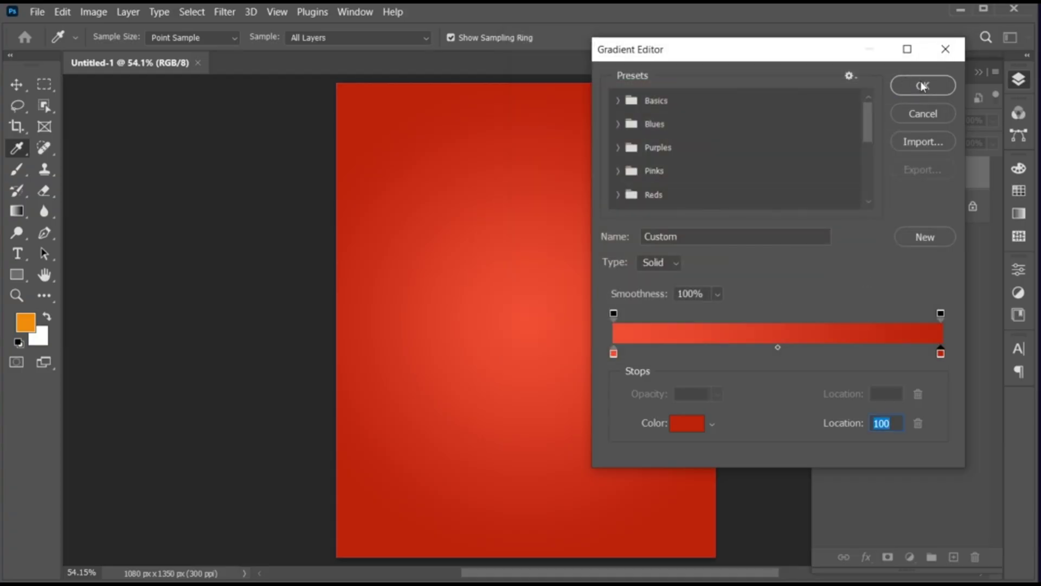
left_click(927, 84)
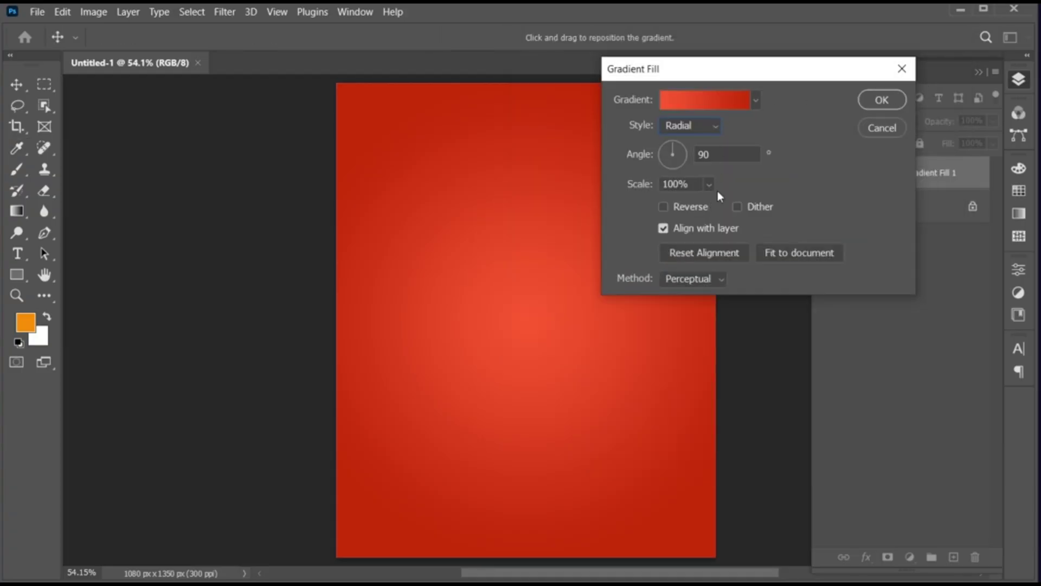
left_click(883, 100)
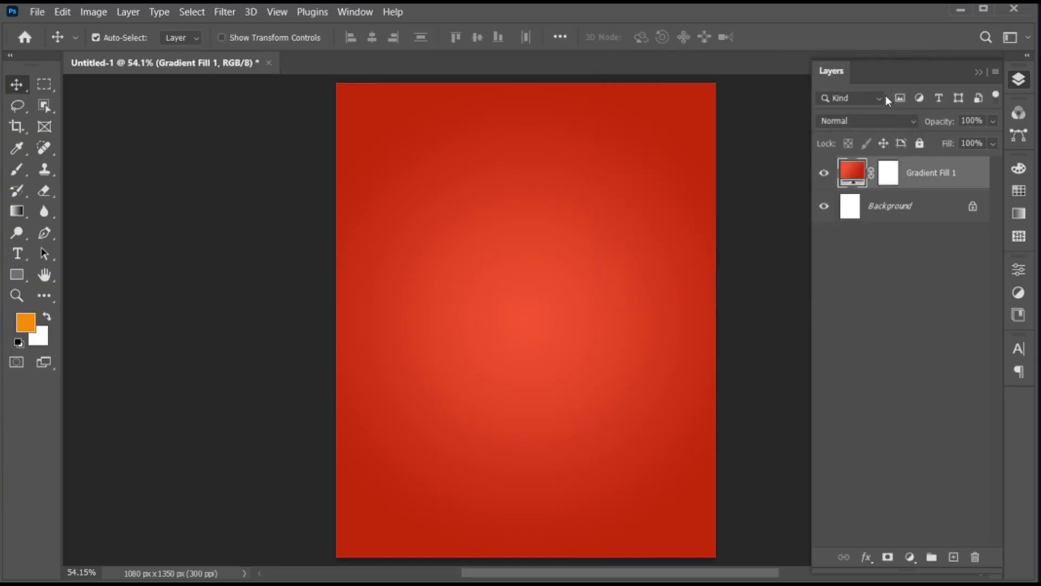
Enlarge the radial gradient by extending its outer end beyond the canvas's top edge
left_click(21, 211)
left_click(526, 84)
key("ctrl+0")
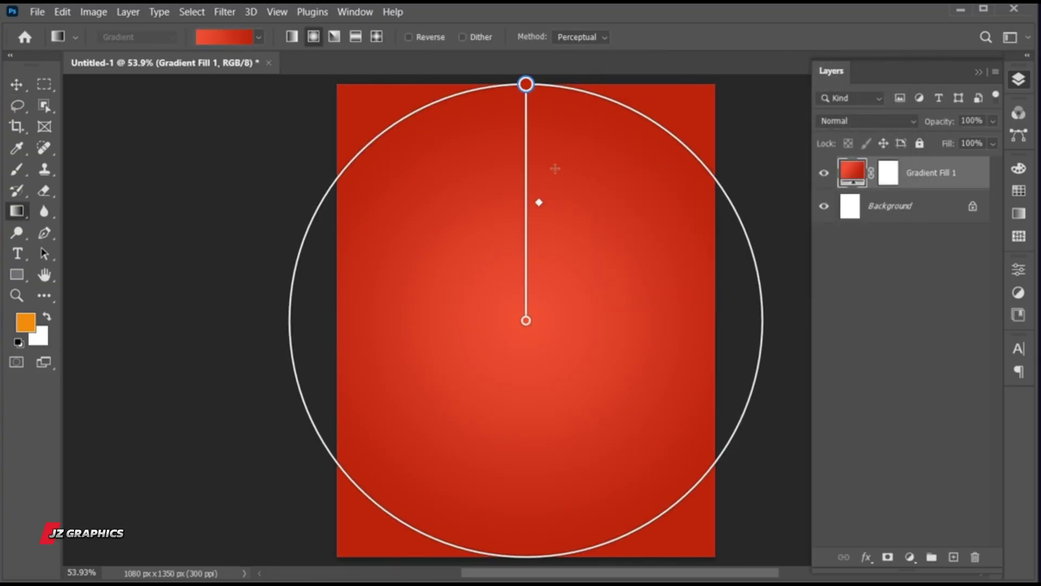
left_click_drag(562, 204, 560, 251)
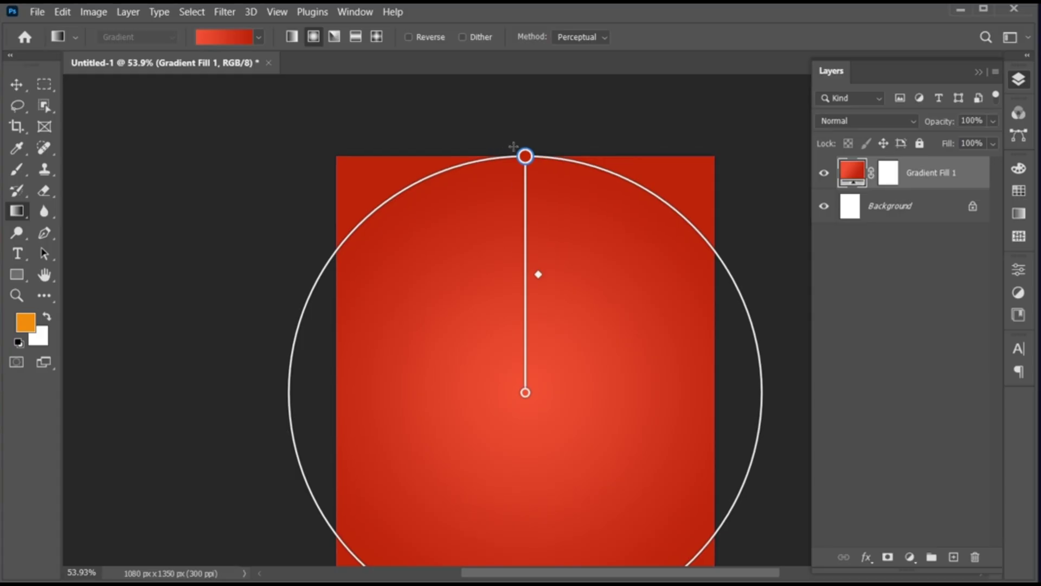
left_click_drag(525, 155, 525, 90)
key("v")
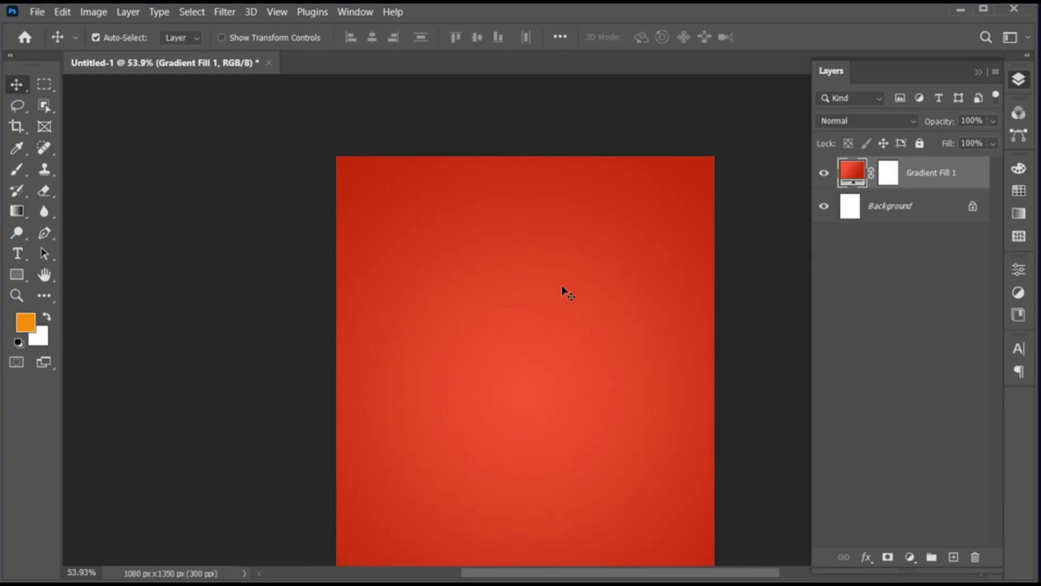
key("ctrl+0")
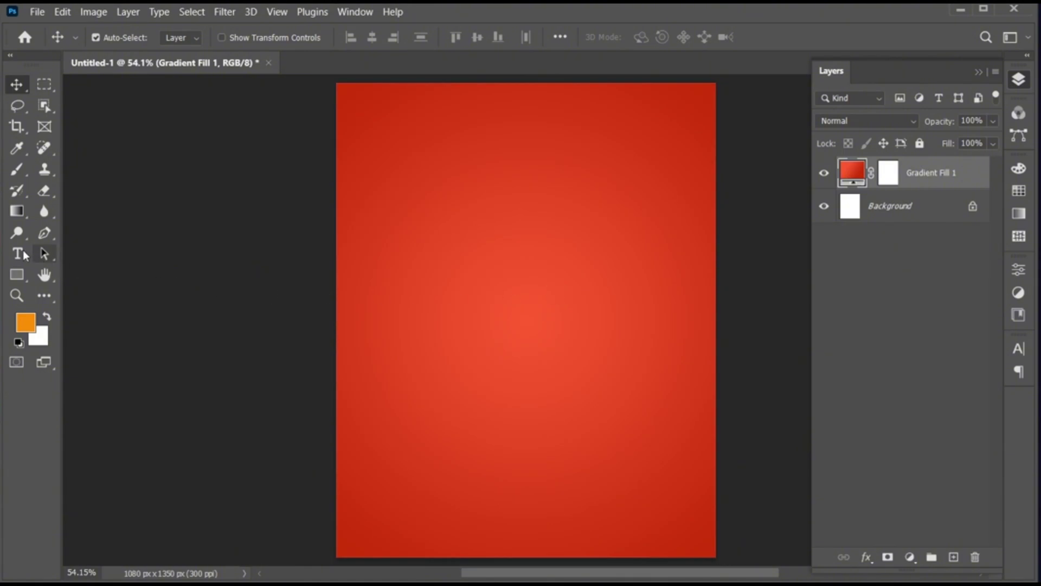
Add the text "COMING" near the middle of the canvas and set its font to Calcio-Demo
left_click_drag(24, 255, 97, 251)
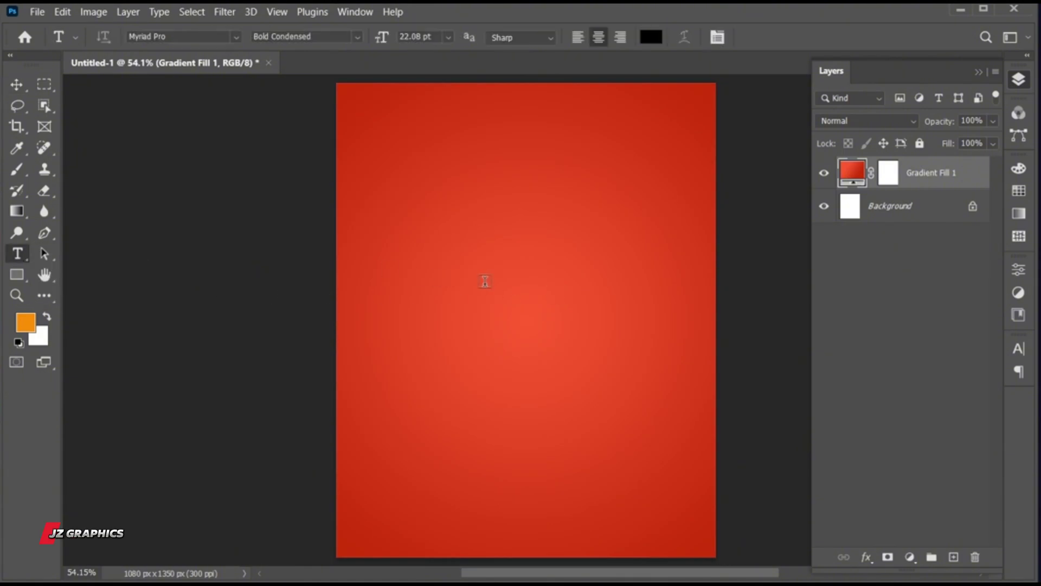
left_click(505, 284)
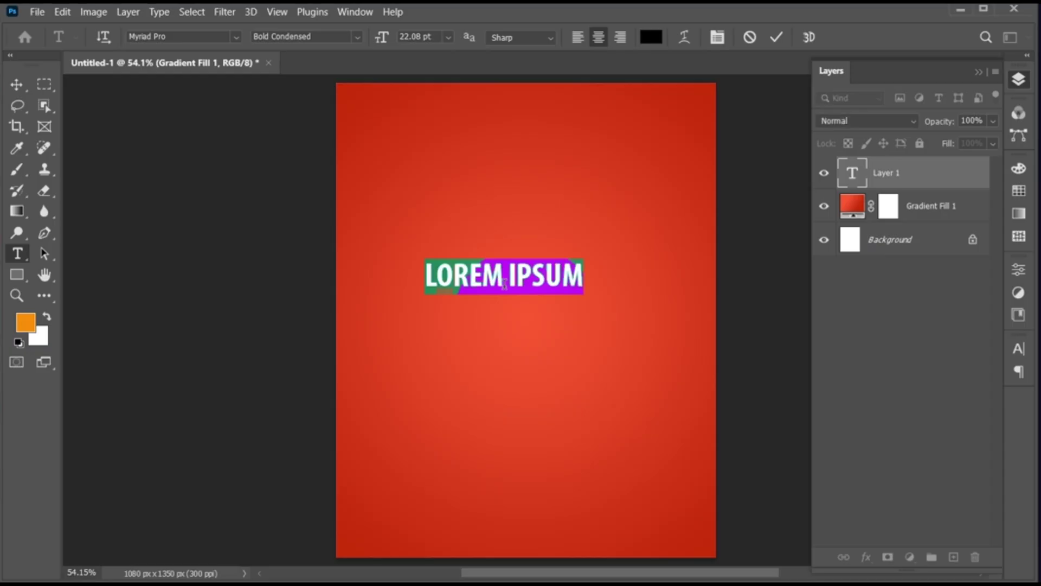
type("COMING")
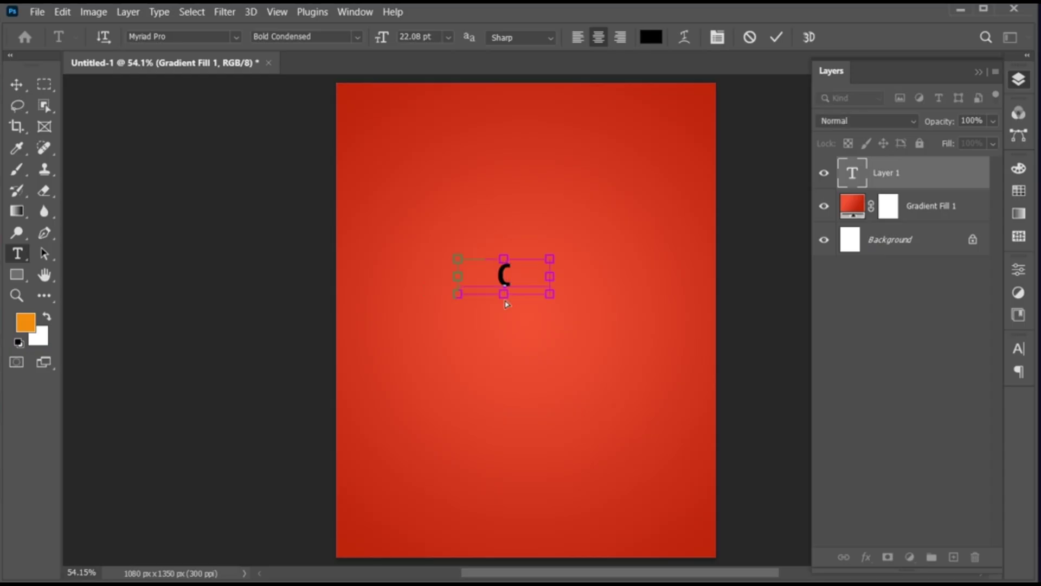
left_click(175, 37)
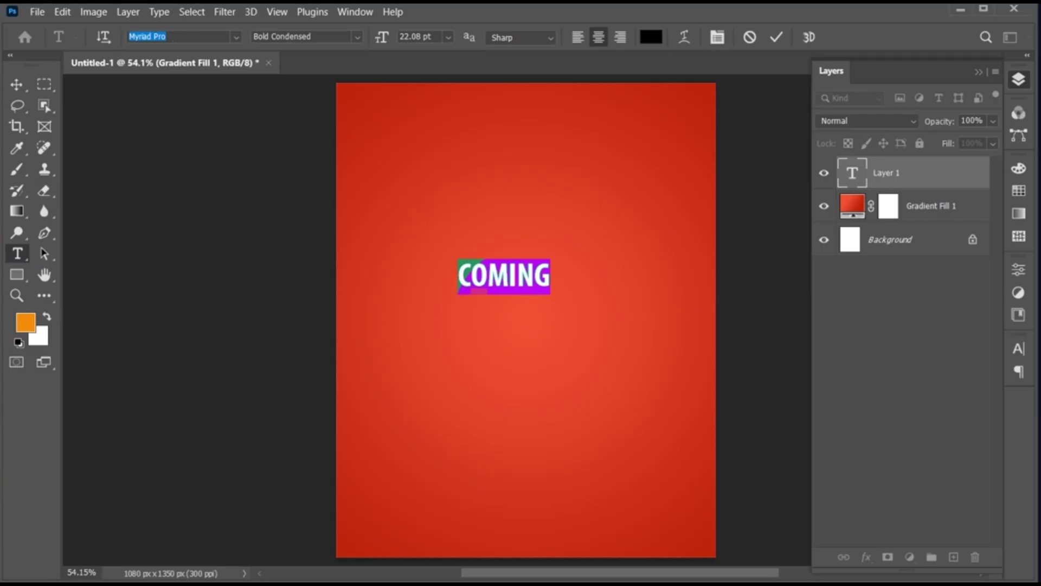
type("calcio")
left_click(211, 87)
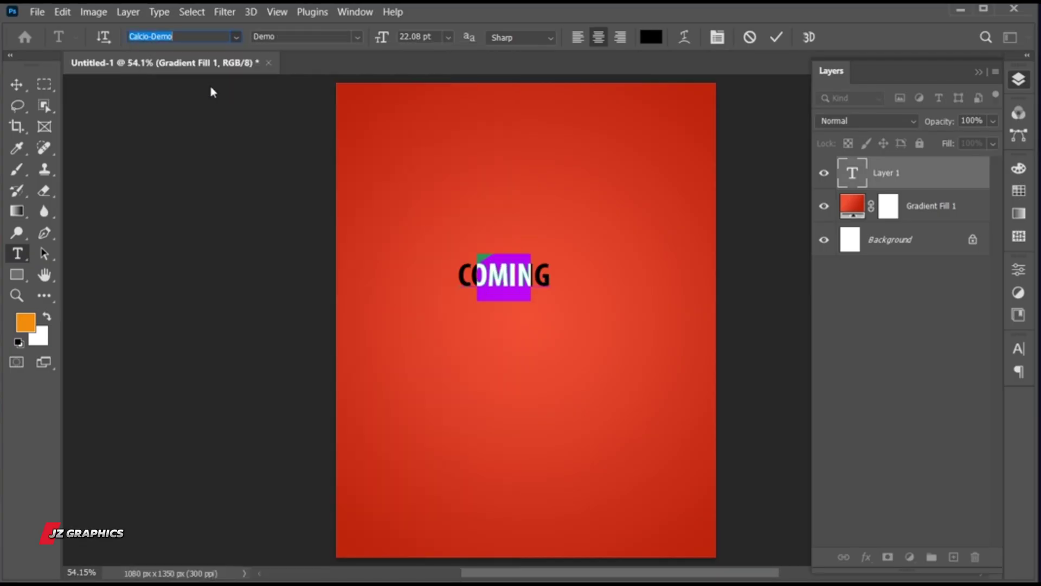
Set the "COMING" text colour to ffffff and commit the text
left_click(657, 35)
type("ffffff")
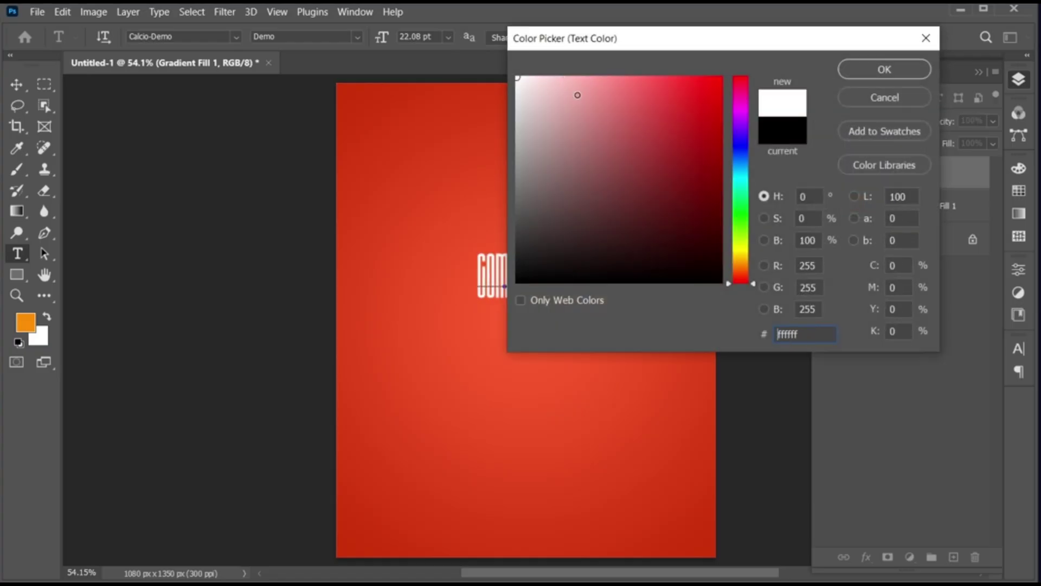
left_click(886, 70)
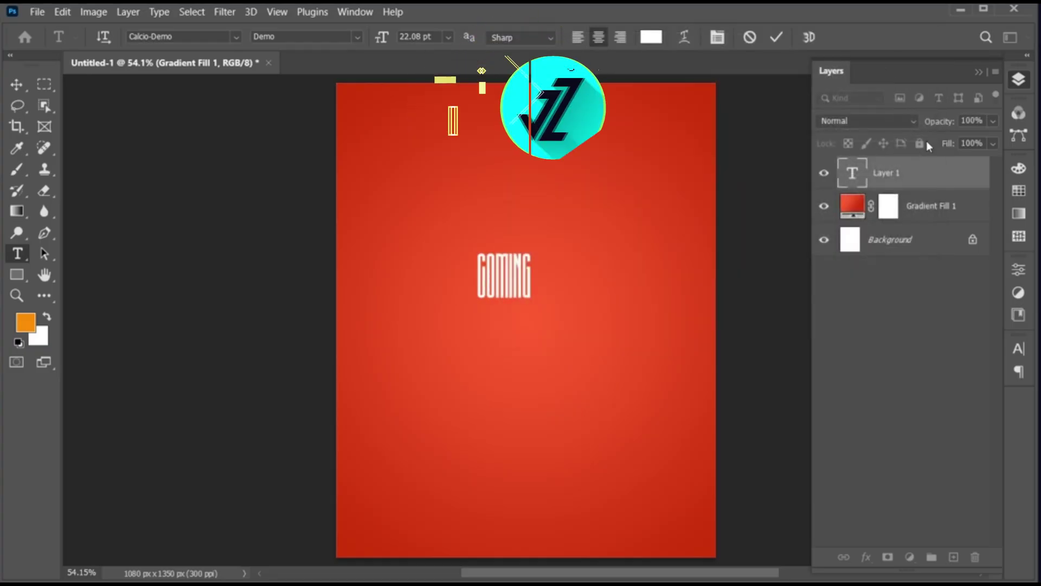
left_click(1020, 348)
left_click(1019, 348)
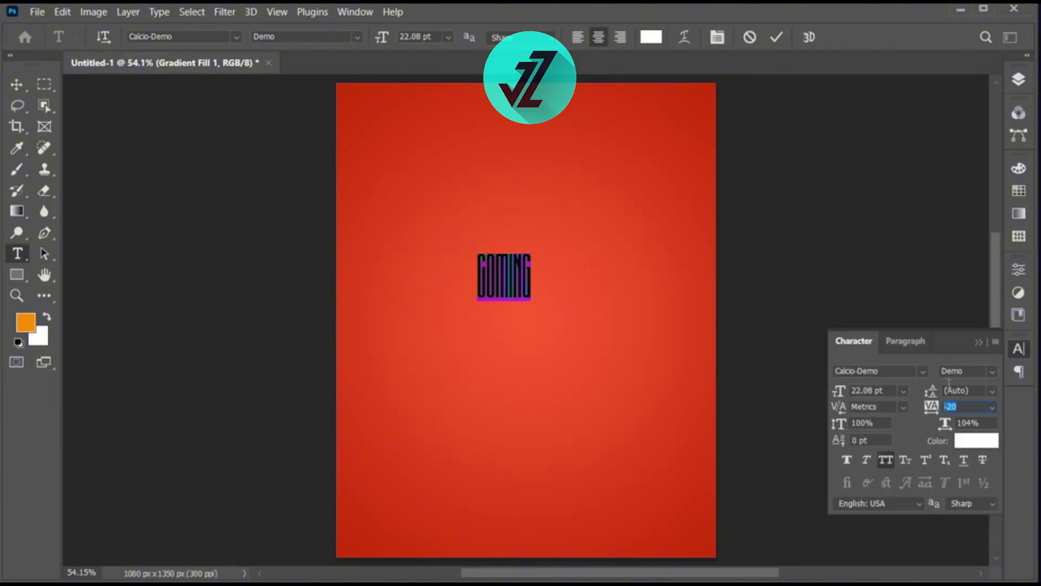
left_click(978, 341)
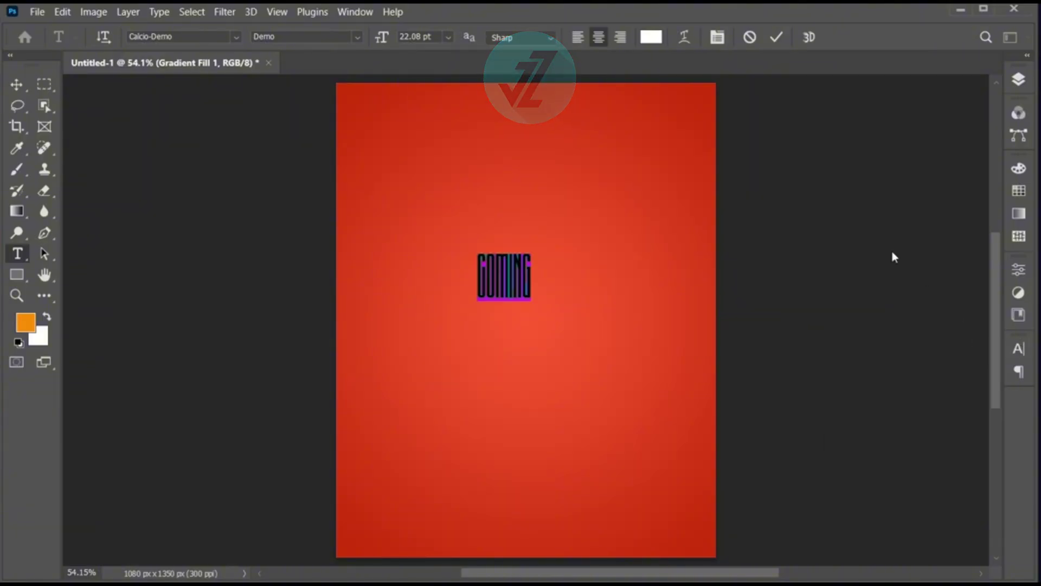
left_click(773, 35)
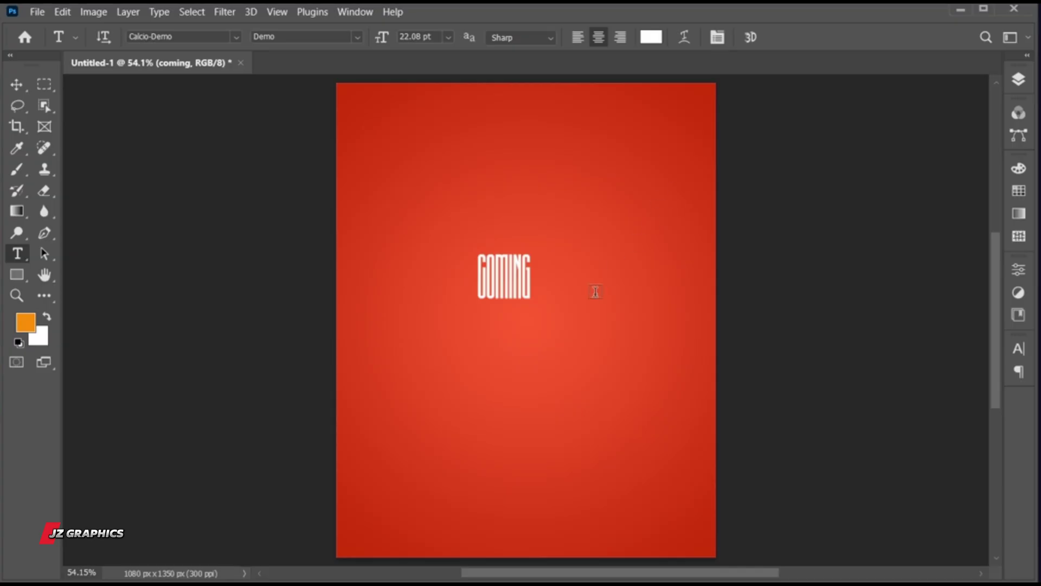
Scale the "COMING" text to about 629% and centre it horizontally on the canvas
key("ctrl+t")
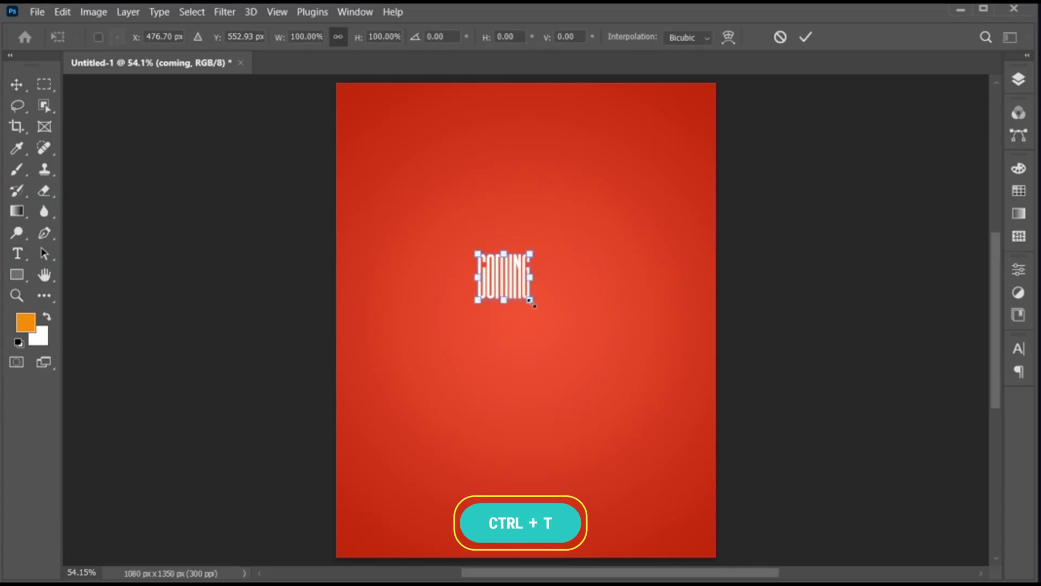
left_click_drag(530, 301, 673, 424)
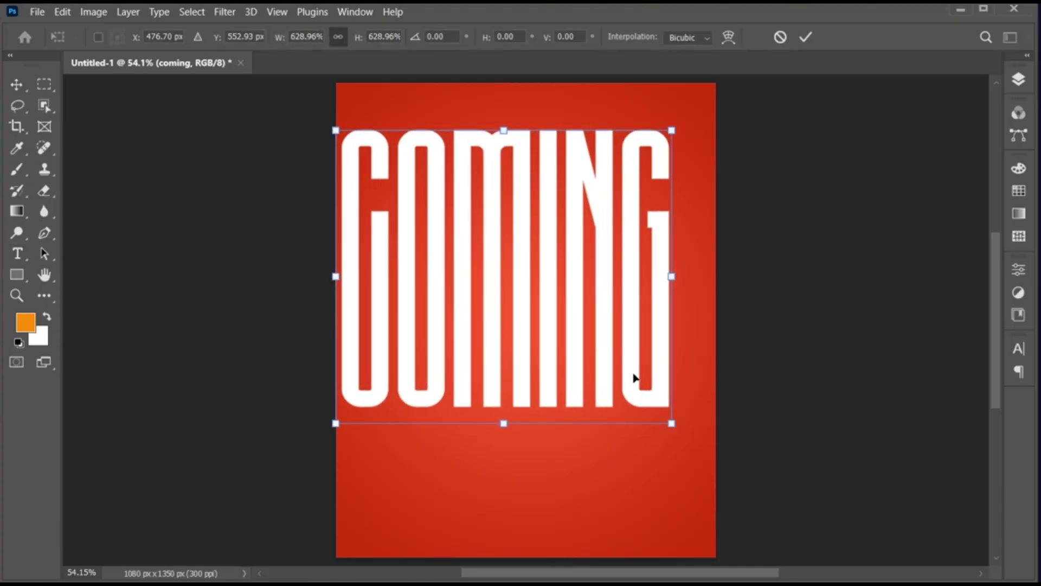
left_click_drag(635, 377, 652, 402)
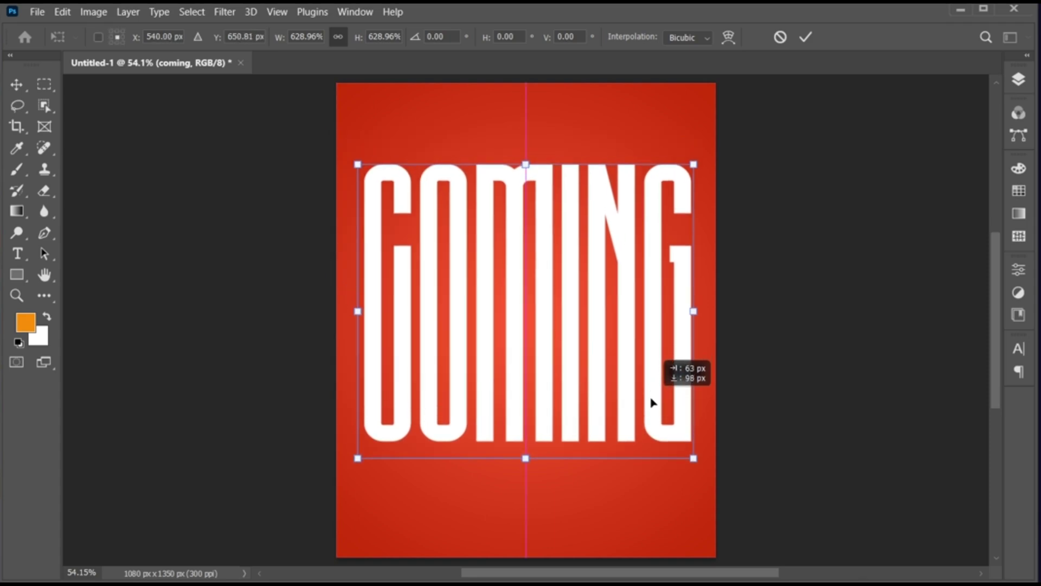
left_click(804, 36)
Duplicate the "COMING" text layer and change the copy's text to "soon"
left_click(1018, 79)
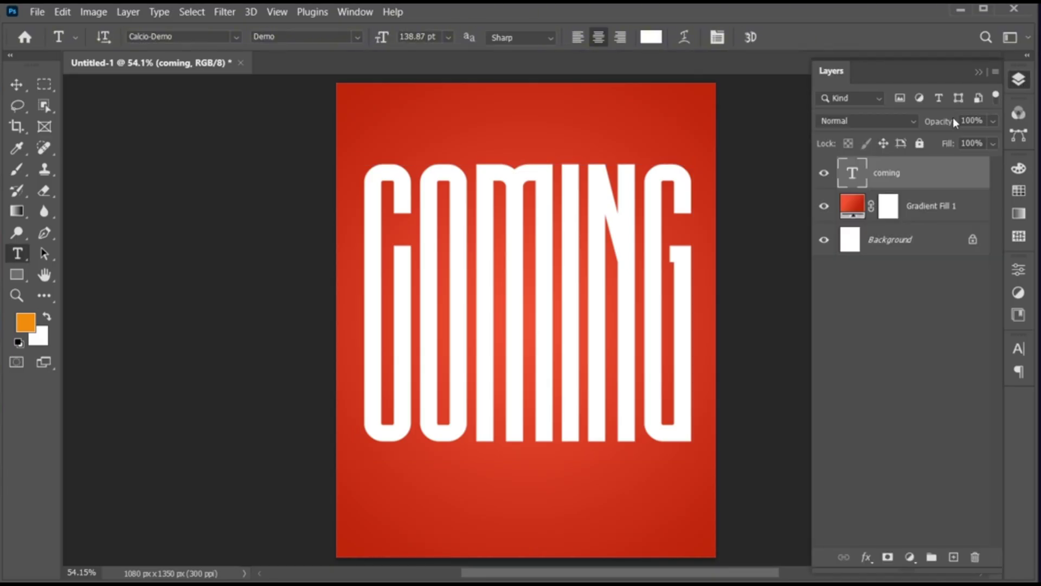
key("ctrl+j")
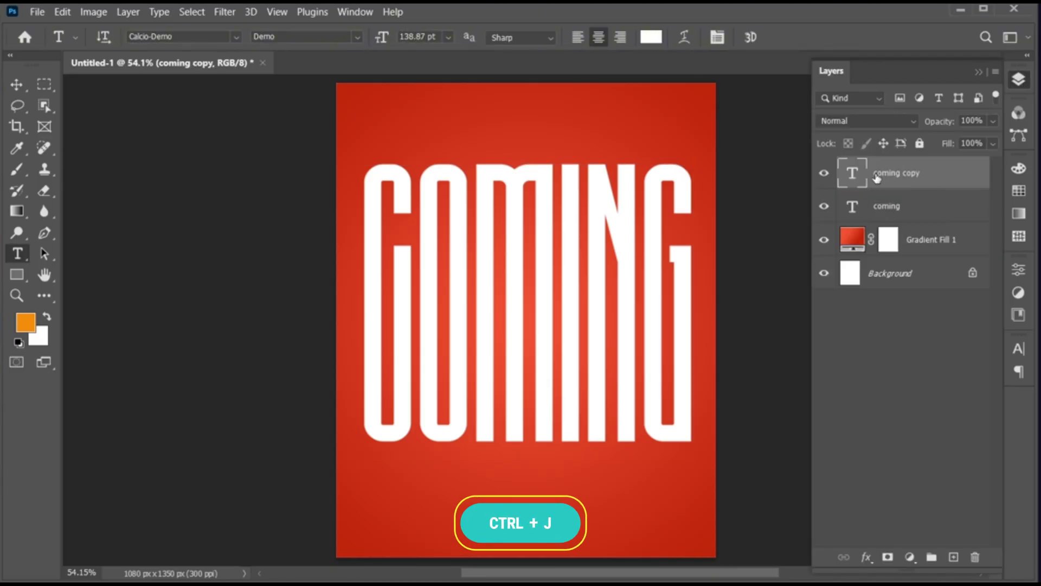
double_click(597, 232)
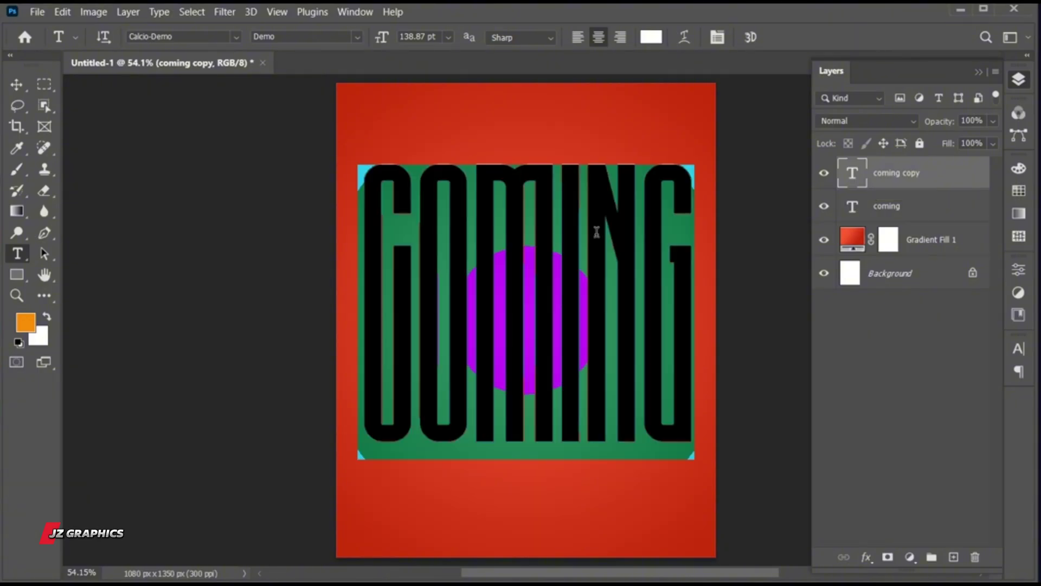
type("soon")
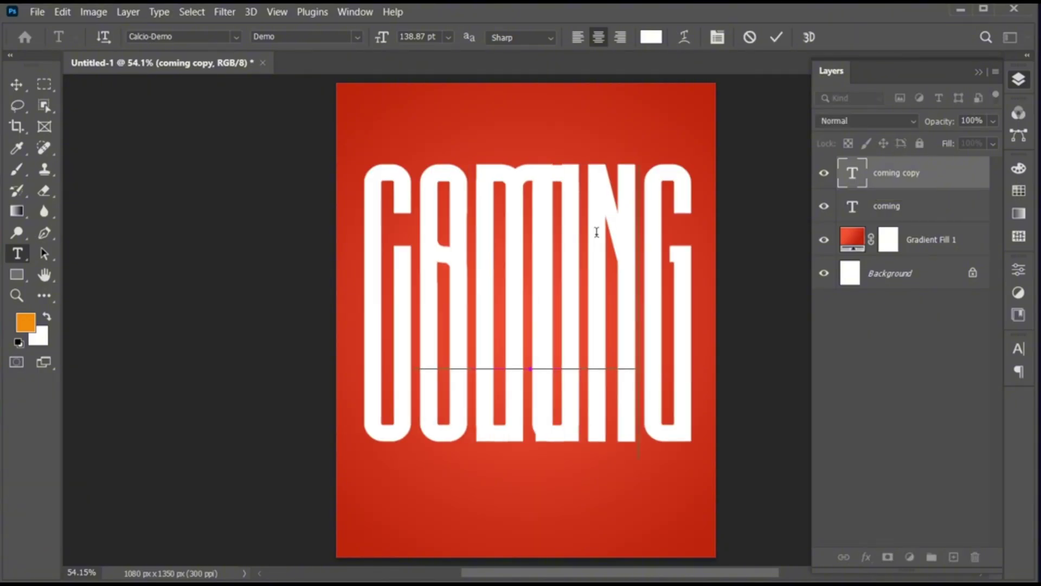
key("Escape")
key("v")
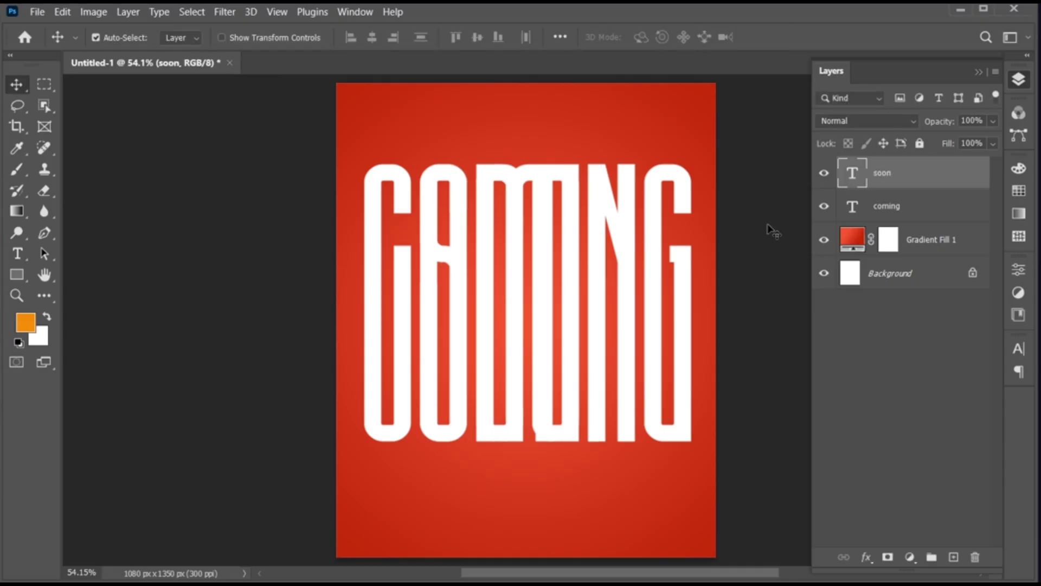
Convert the soon text layer to a Smart Object and move it directly below the word "COMING"
right_click(882, 176)
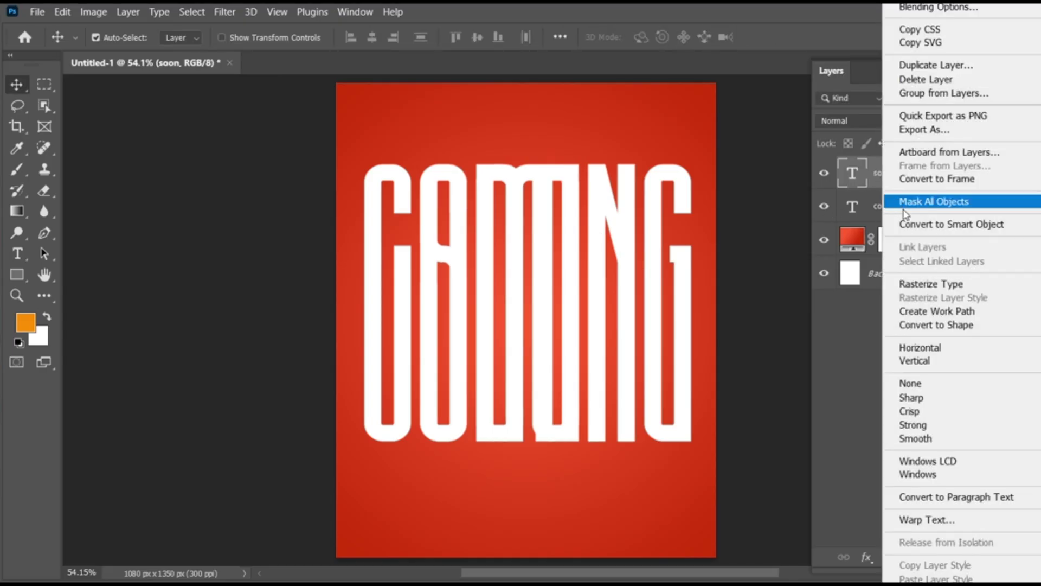
left_click(914, 227)
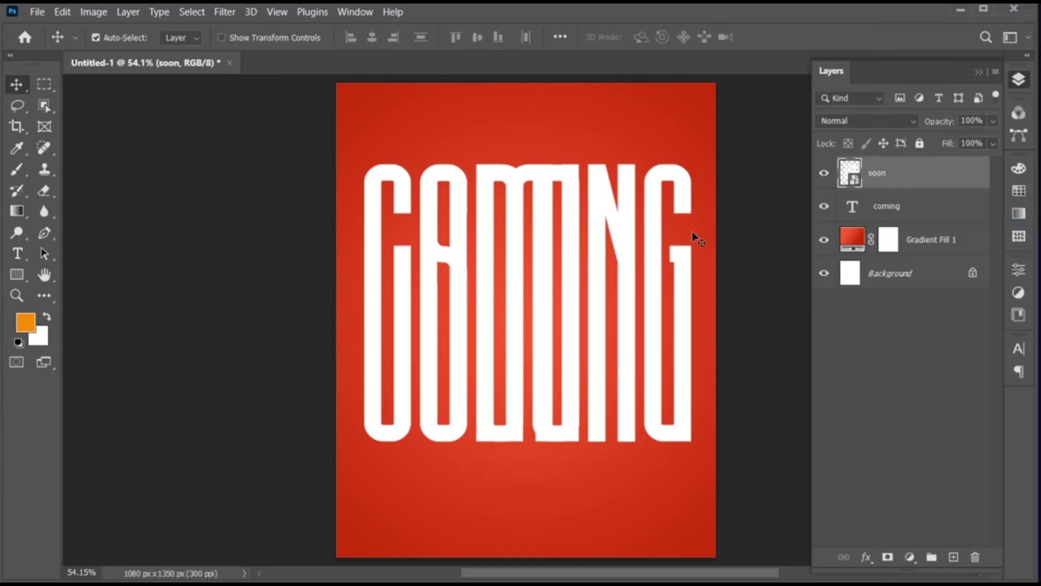
left_click_drag(600, 181, 573, 423)
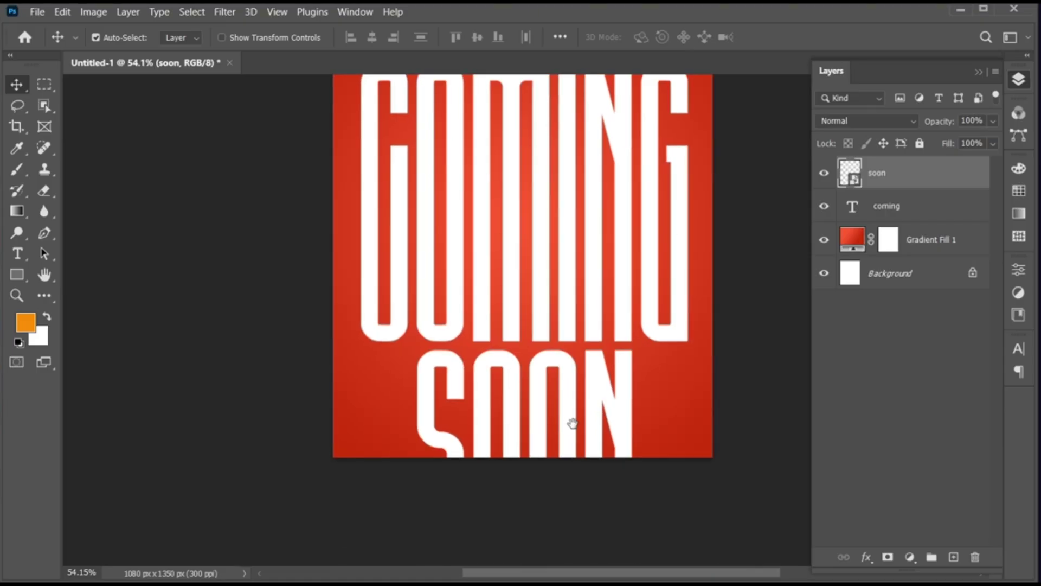
Scale the soon Smart Object to about 152% to match the width of "COMING" and reposition it just below that word
key("ctrl+t")
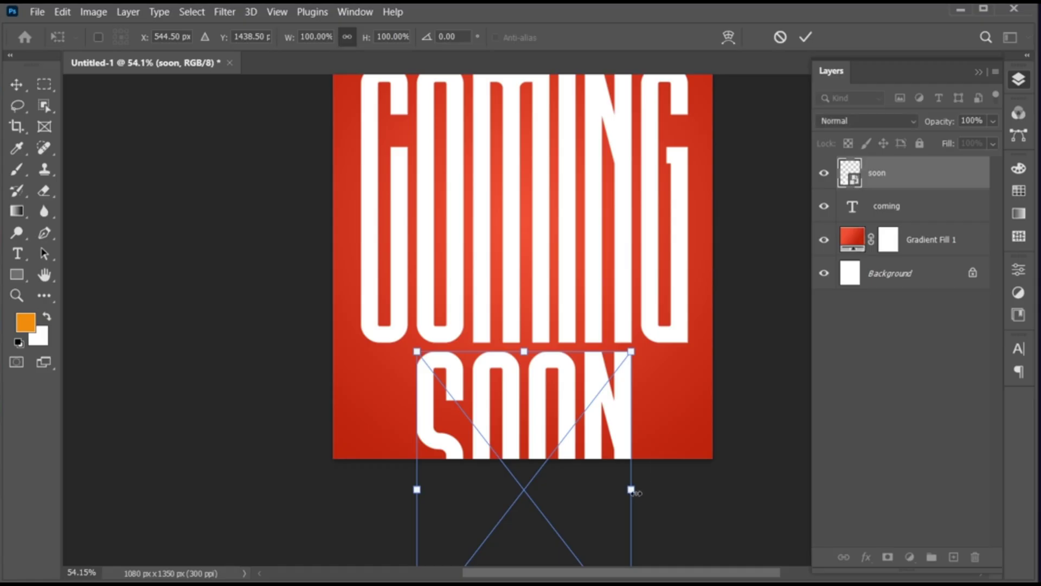
left_click_drag(631, 489, 687, 488)
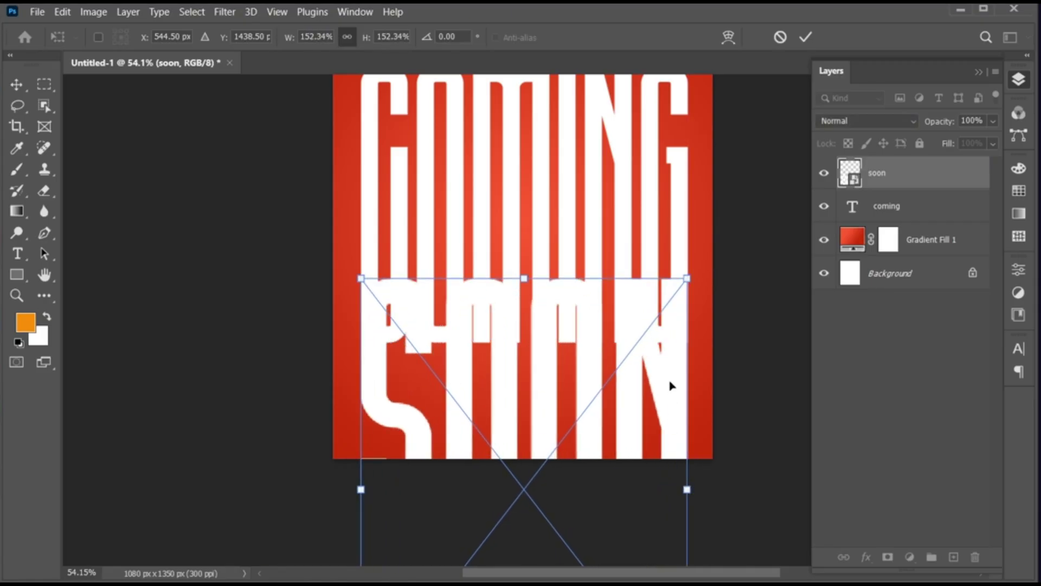
left_click_drag(672, 340, 672, 412)
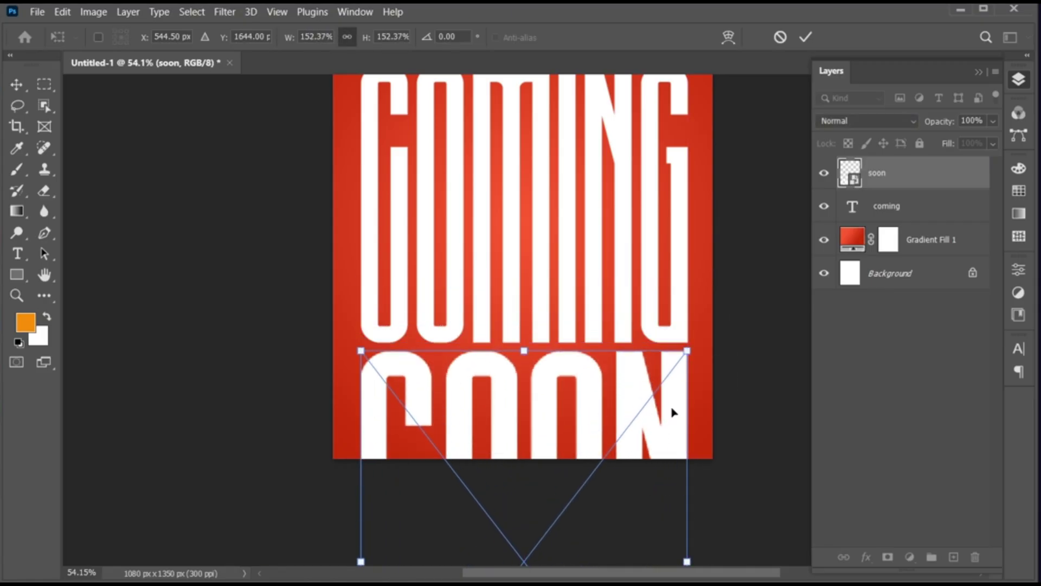
Distort the soon Smart Object by raising its lower edge, reducing its height to about 44%
right_click(585, 415)
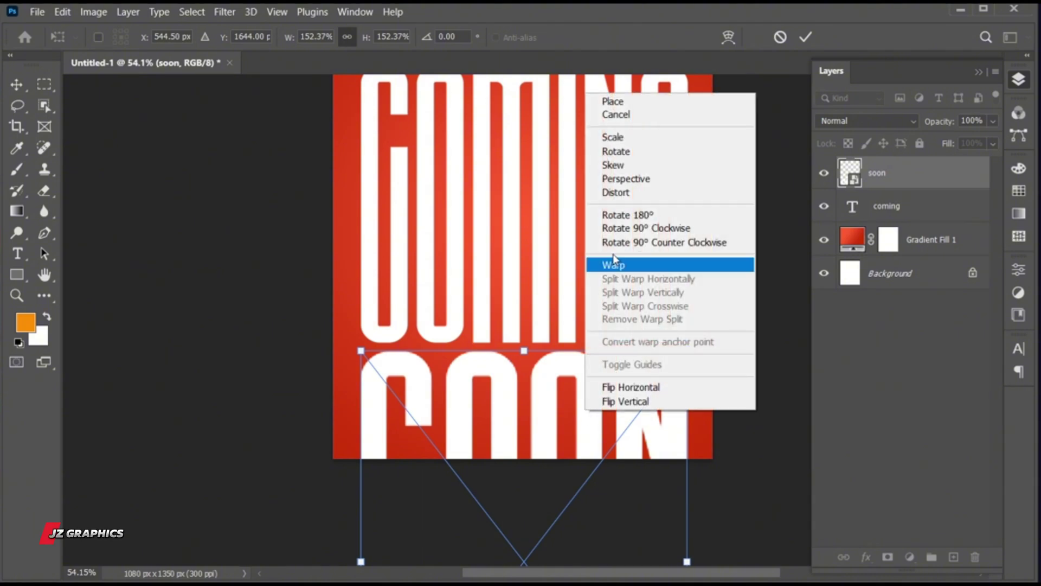
left_click(618, 192)
left_click_drag(571, 438, 564, 215)
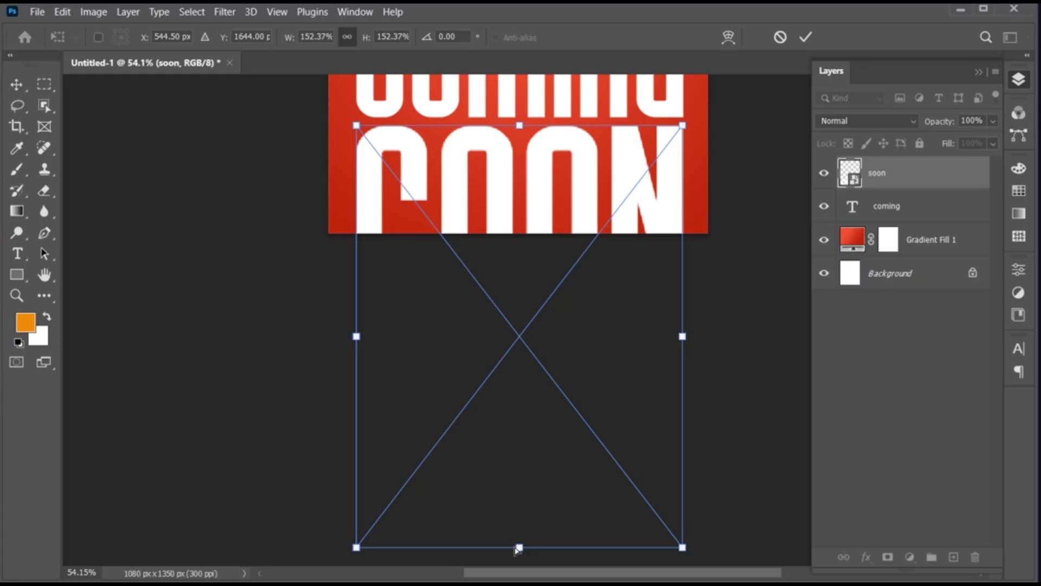
left_click_drag(519, 549, 519, 246)
left_click_drag(564, 177, 561, 419)
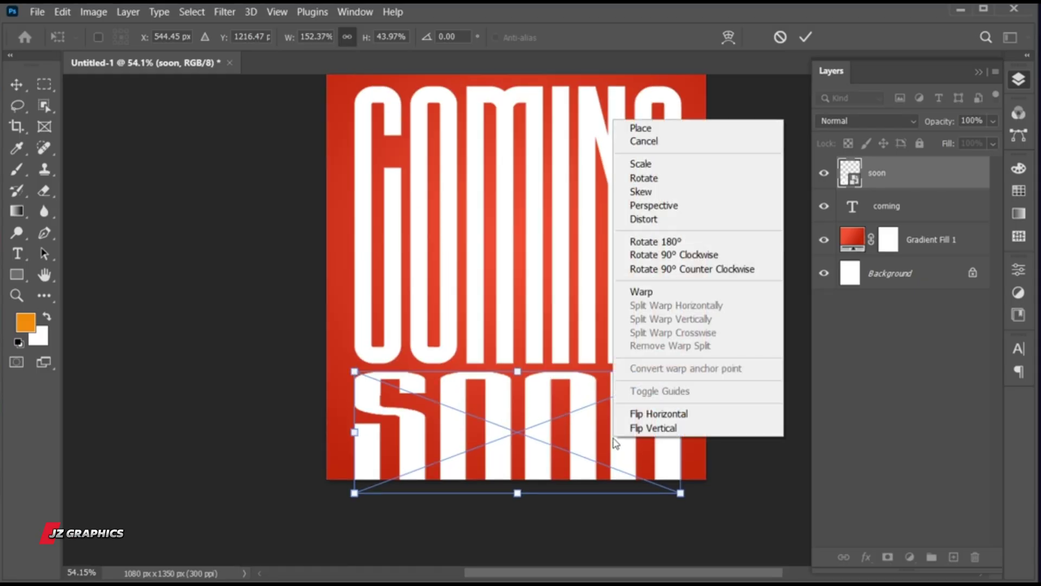
Apply a Perspective transform to the soon Smart Object, flaring its lower edge outward on both sides to a width of about 253%
right_click(613, 438)
left_click(653, 205)
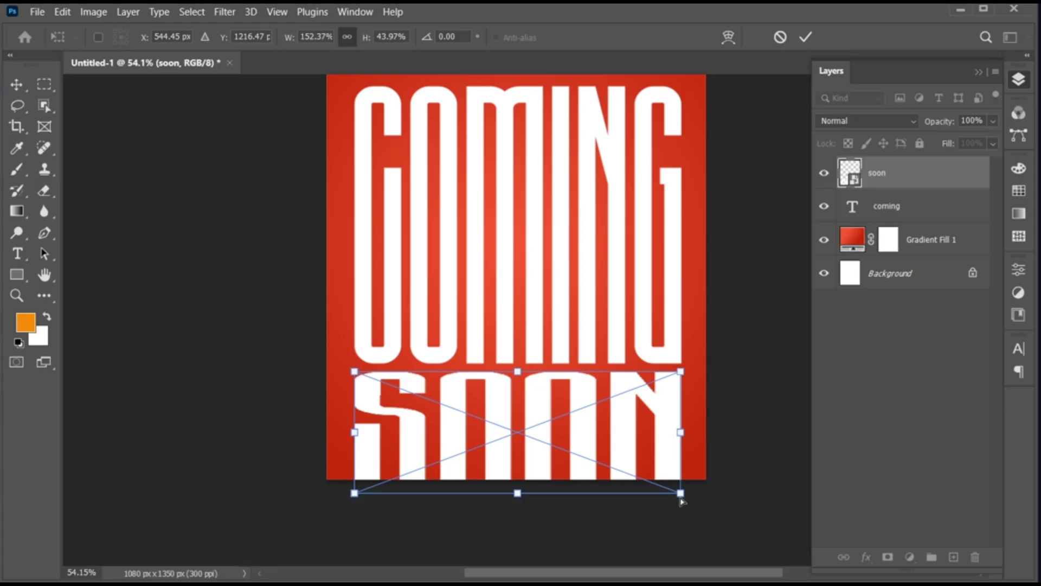
left_click_drag(682, 501, 790, 492)
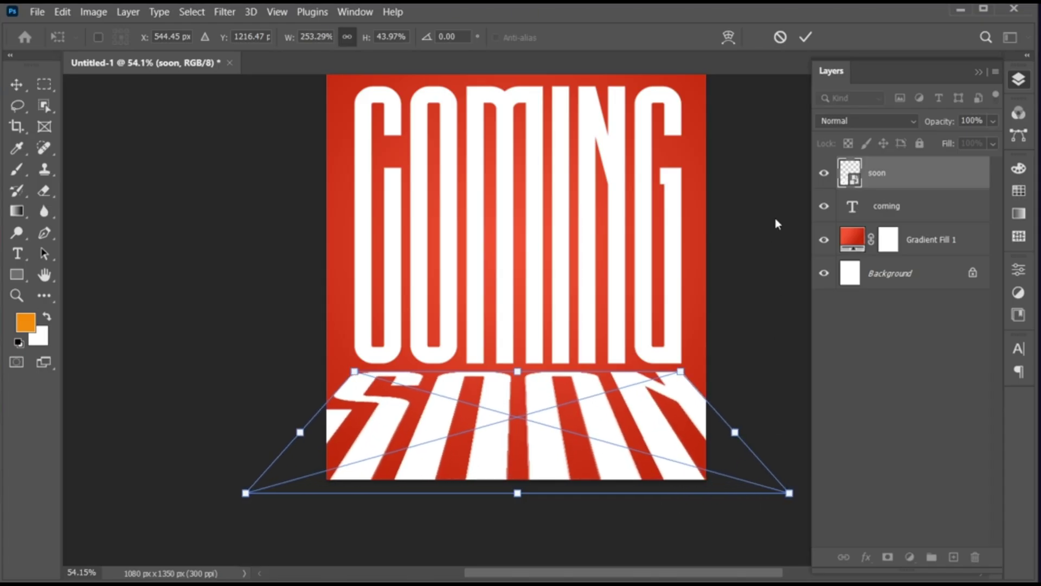
left_click(806, 38)
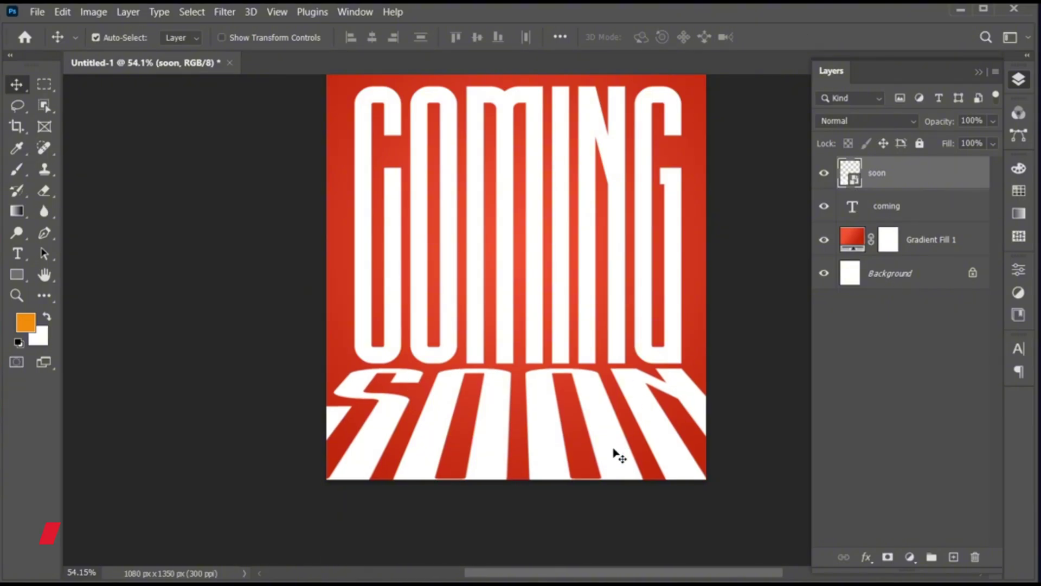
Add a layer mask to the soon layer and fade the word's lower part with a black-to-white linear gradient
scroll(616, 453, "up", 3)
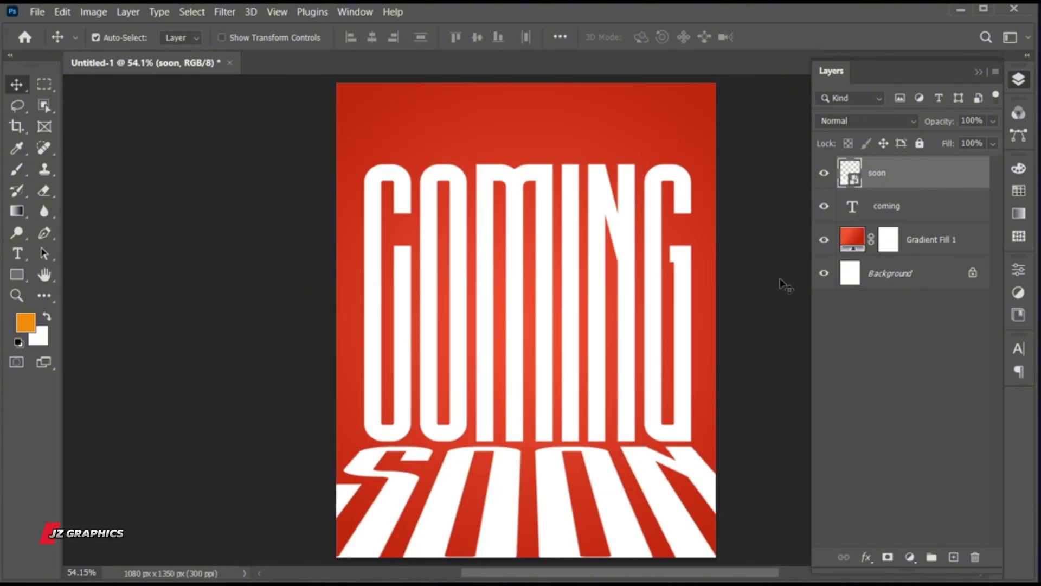
left_click(888, 557)
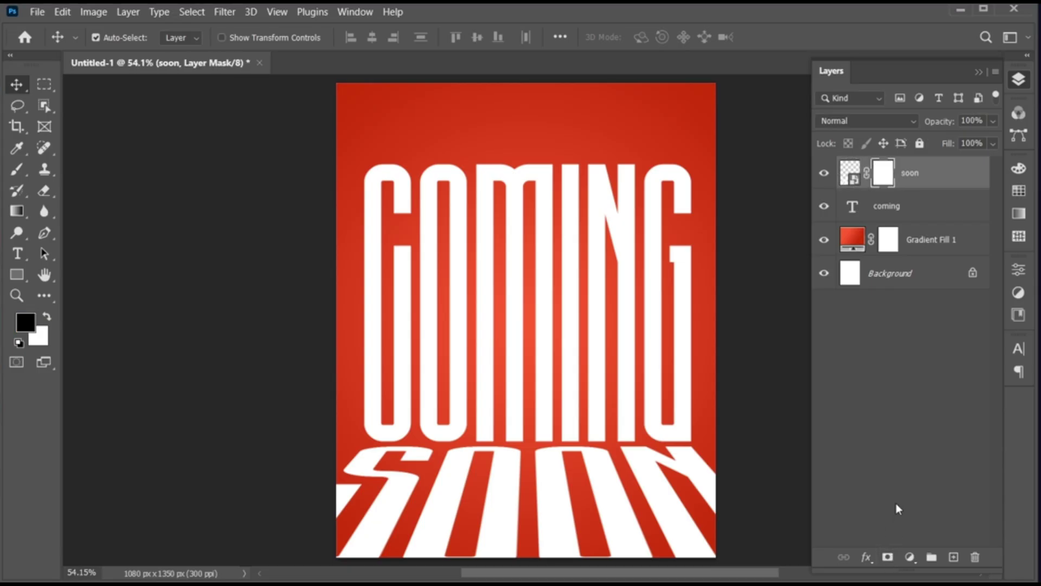
left_click(17, 211)
left_click(259, 37)
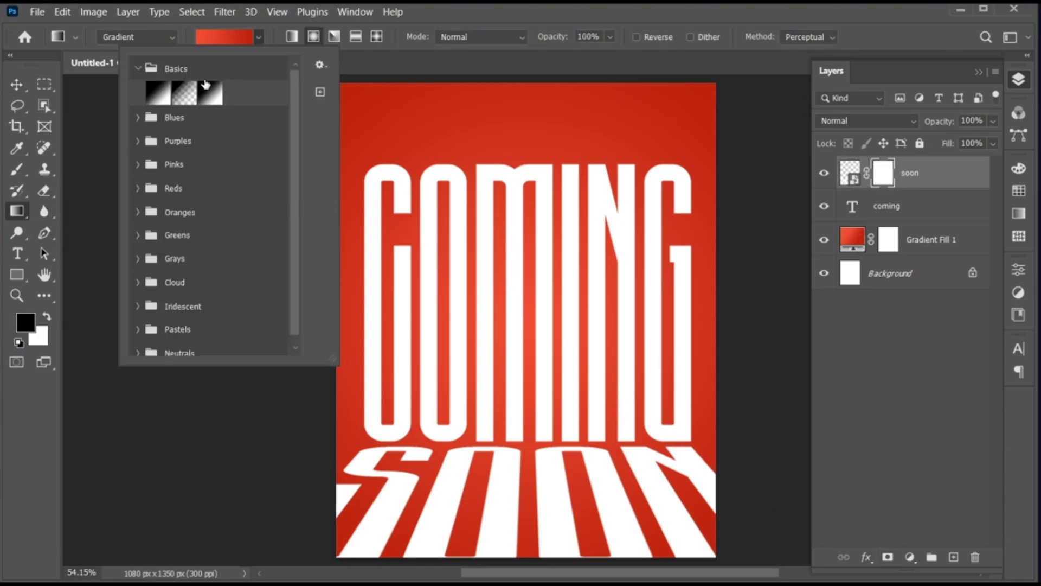
left_click(204, 96)
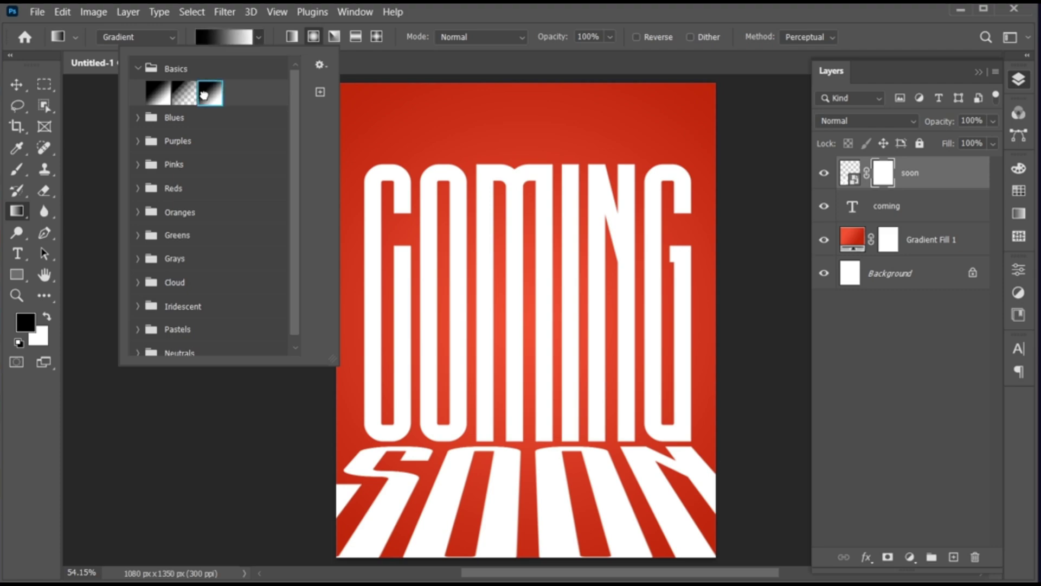
left_click(292, 37)
scroll(528, 491, "down", 2)
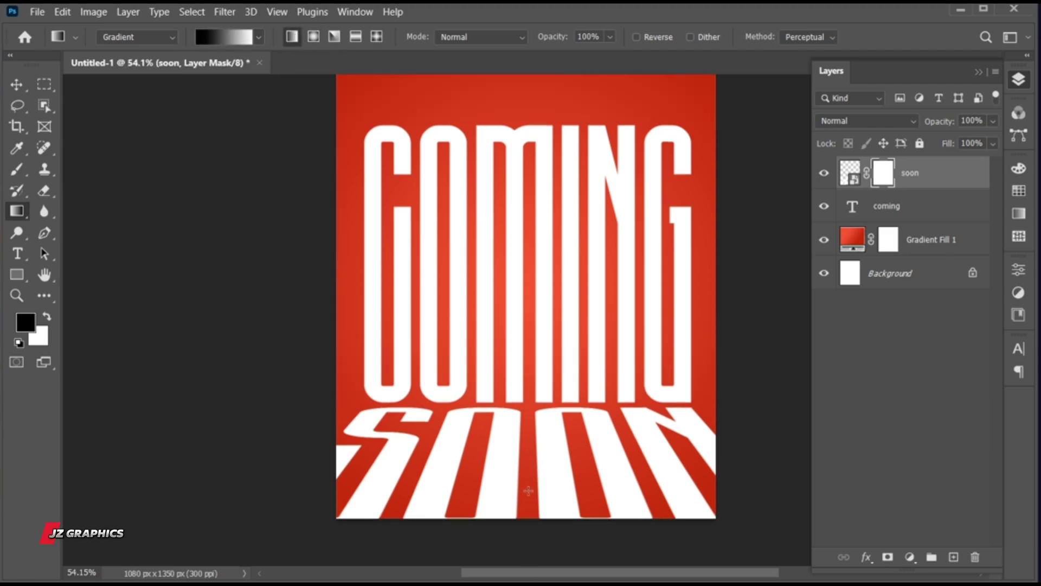
left_click_drag(536, 540, 536, 409)
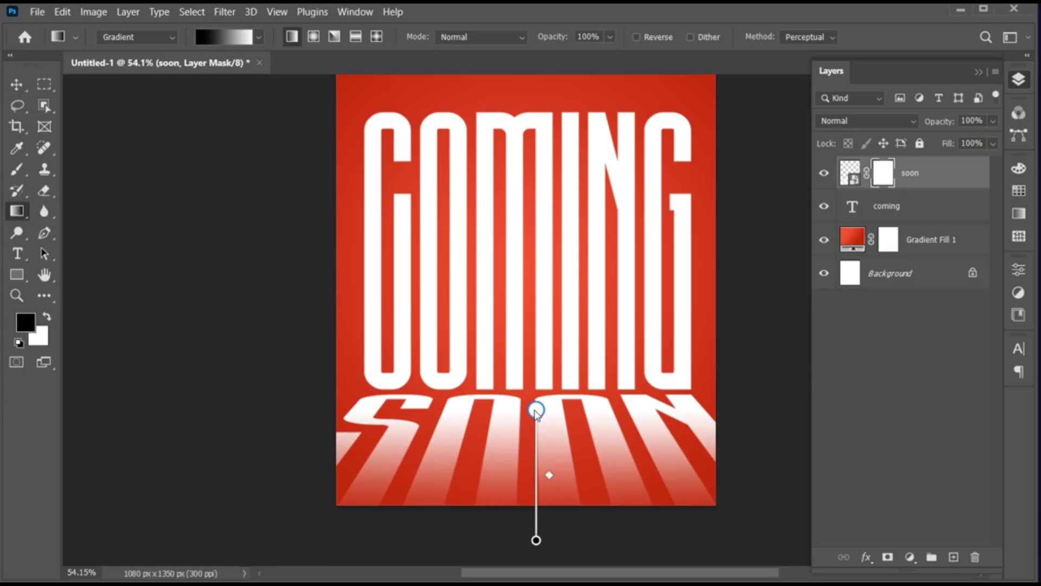
key("v")
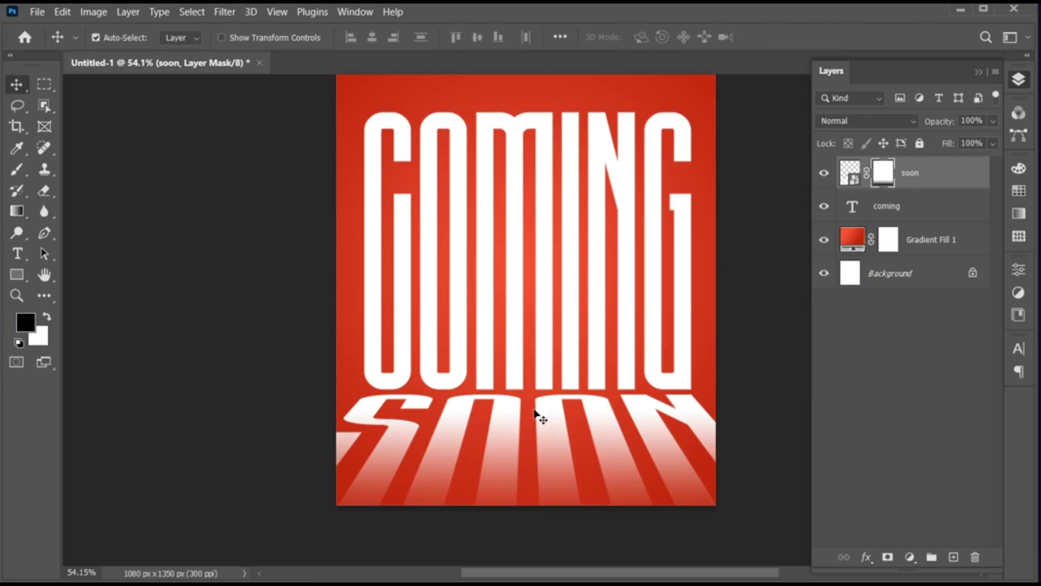
scroll(535, 411, "up", 2)
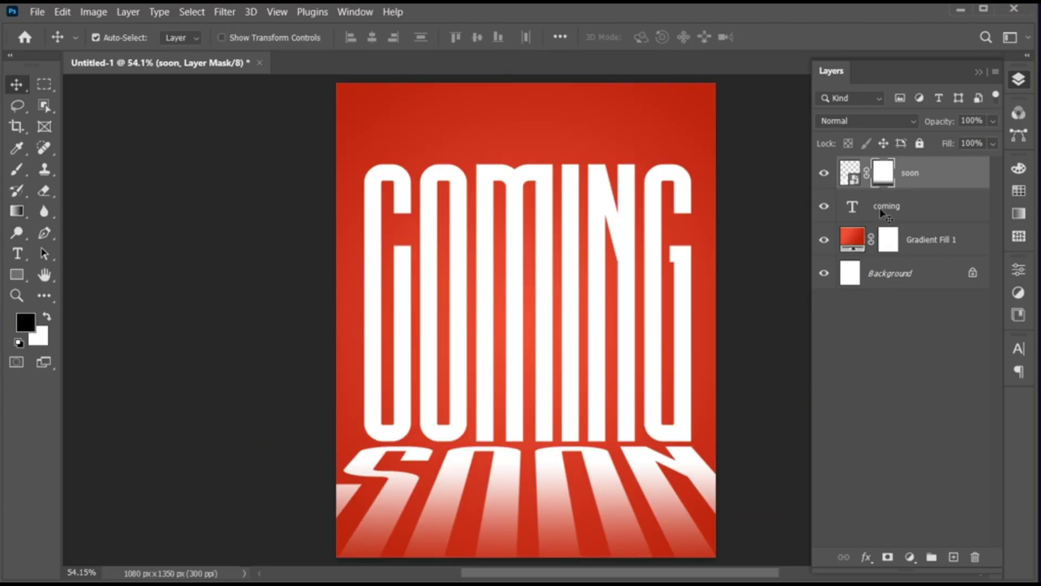
Place girl.png as an embedded image, scale it to about 22.4% and position it over the centre of the lettering
left_click(38, 11)
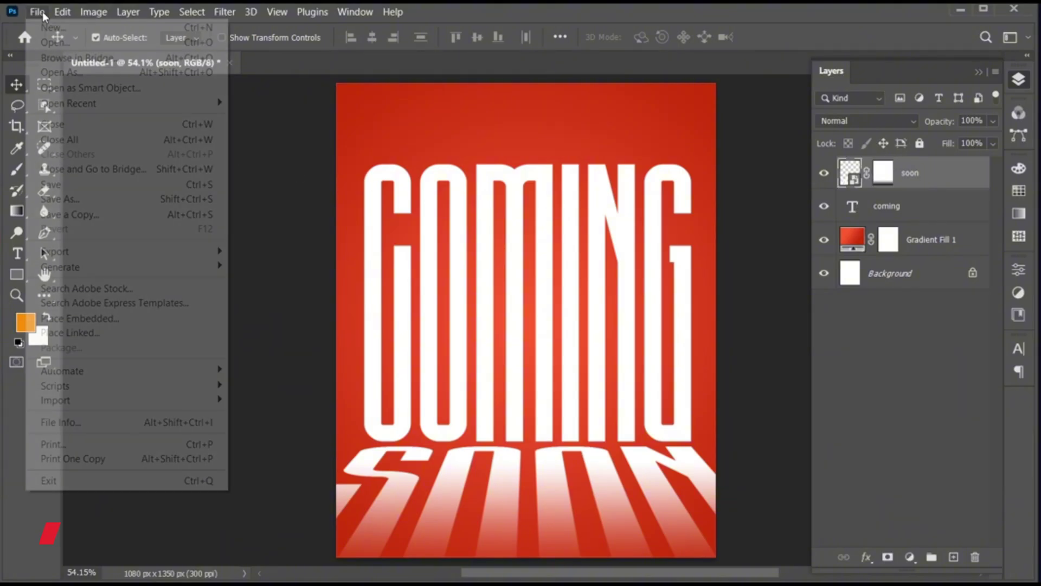
left_click(119, 318)
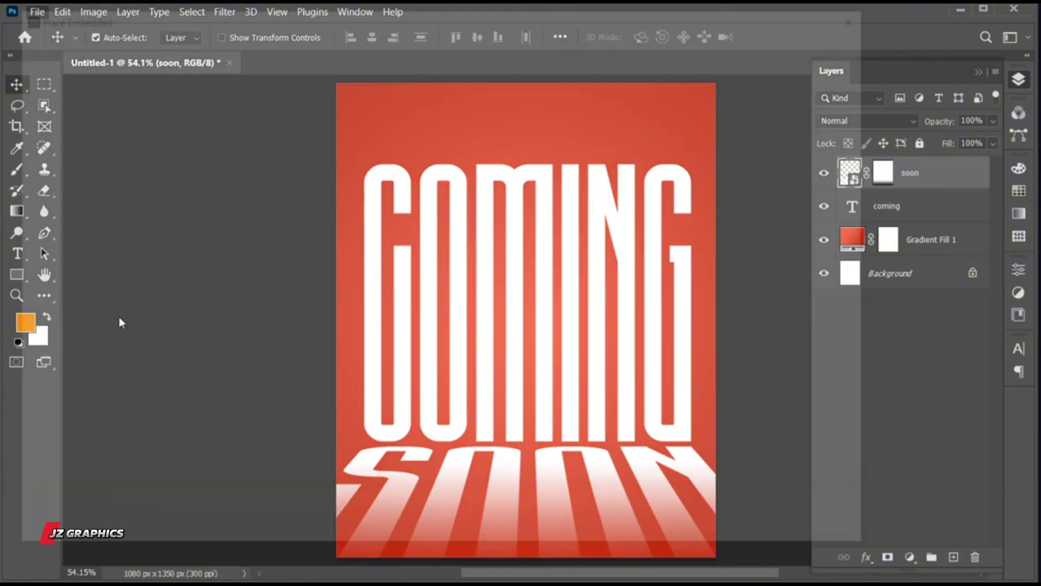
left_click(532, 142)
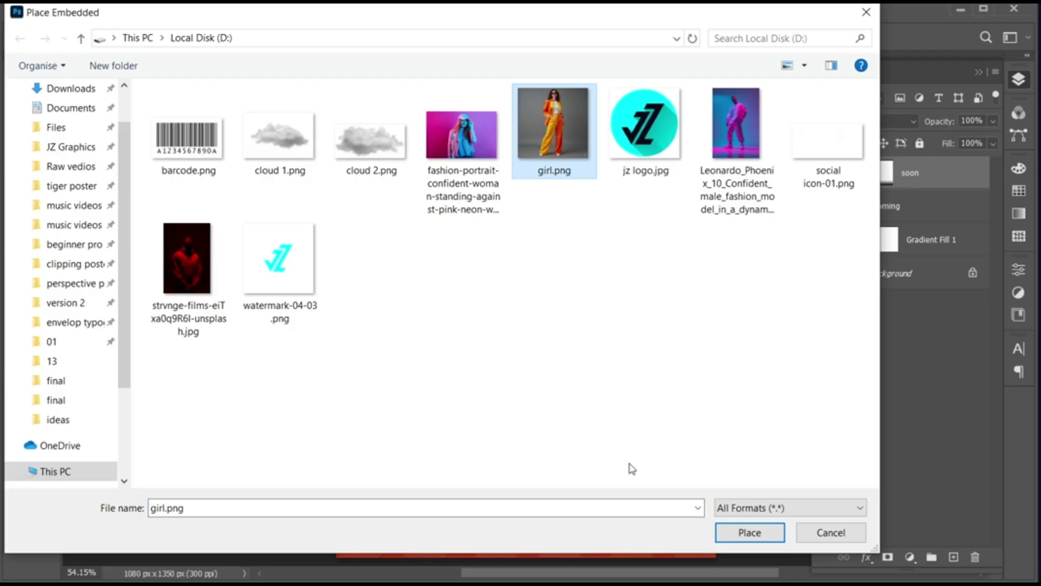
left_click(741, 533)
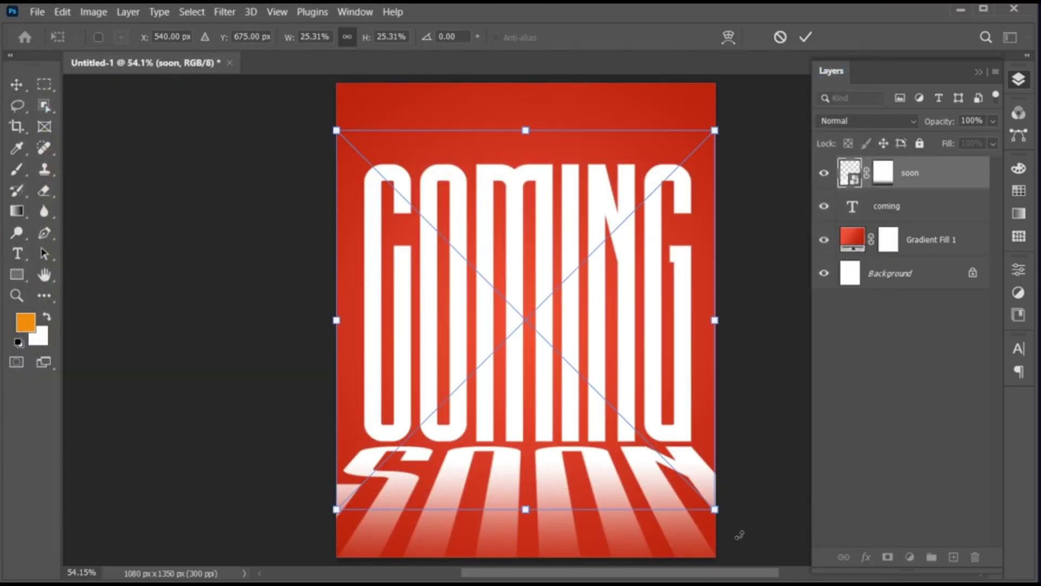
left_click_drag(715, 322, 695, 333)
left_click_drag(633, 344, 632, 363)
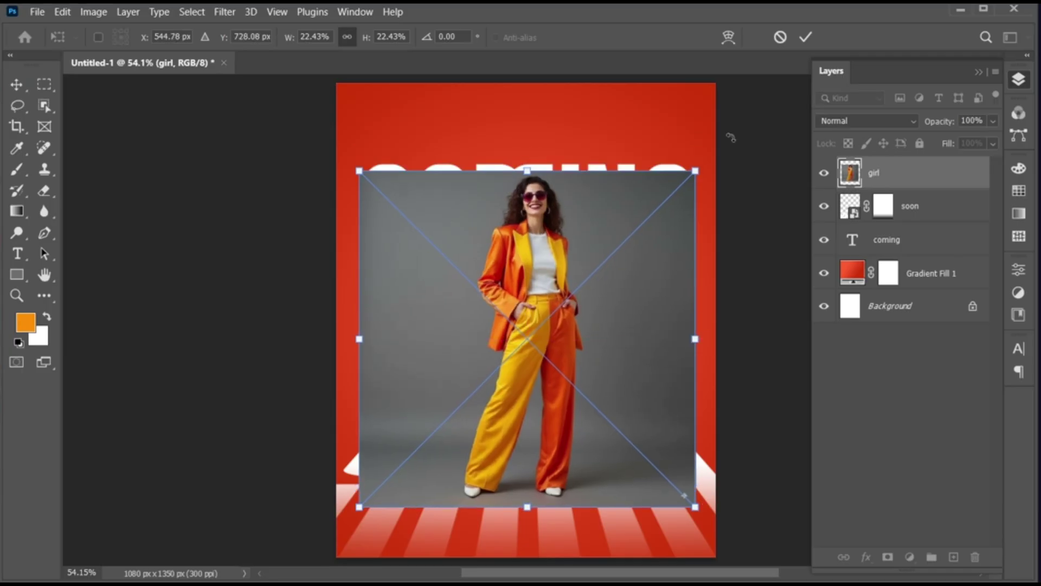
left_click(807, 36)
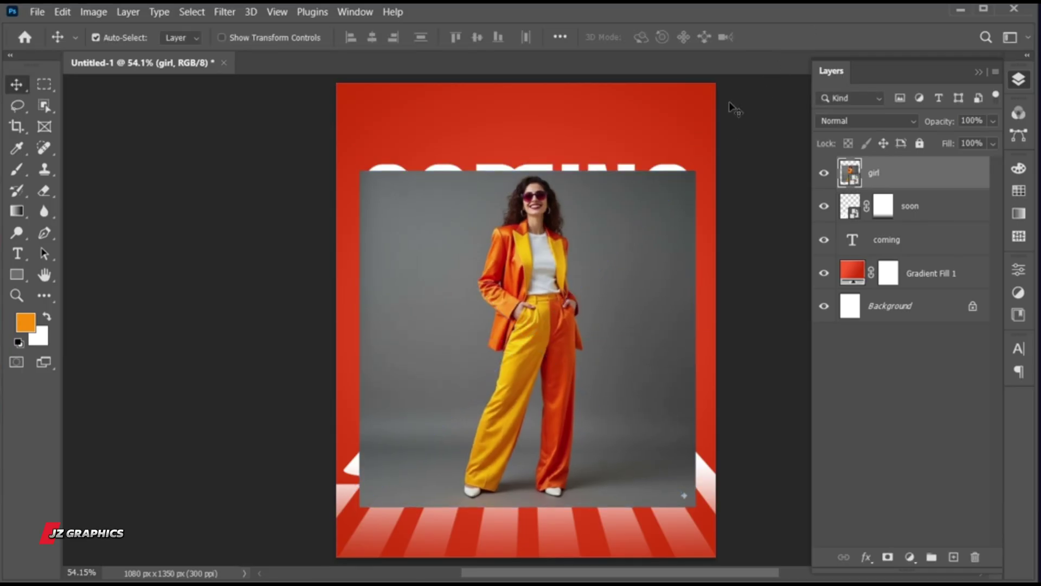
Select the woman as the subject of the girl layer and mask out the grey studio background
left_click(205, 13)
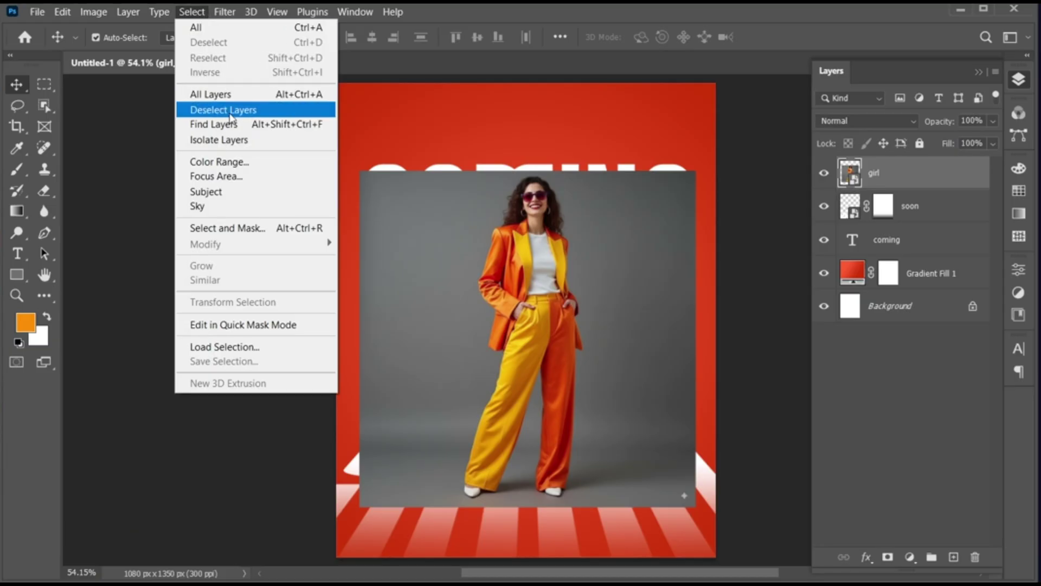
left_click(242, 193)
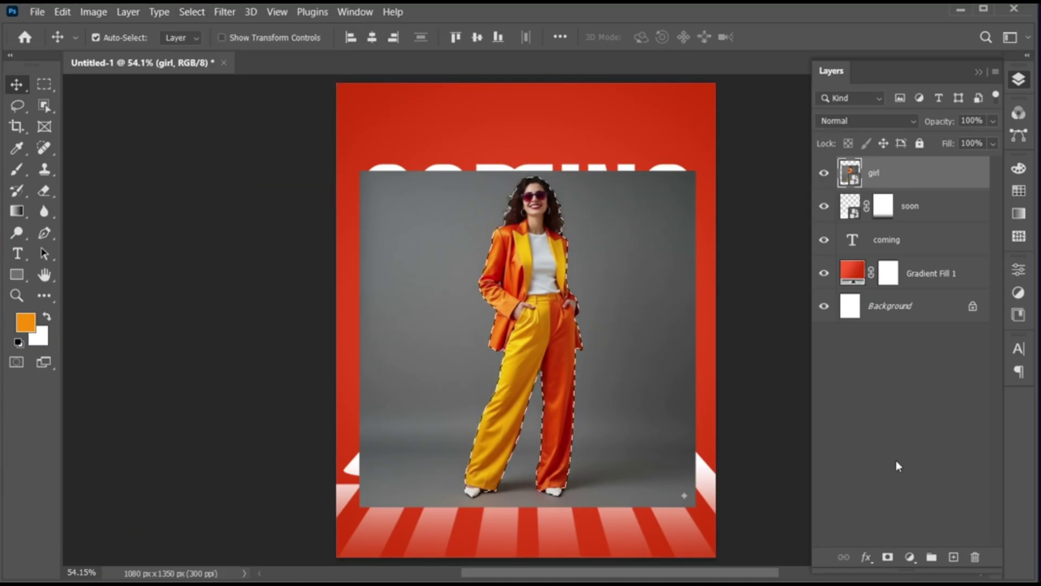
left_click(889, 557)
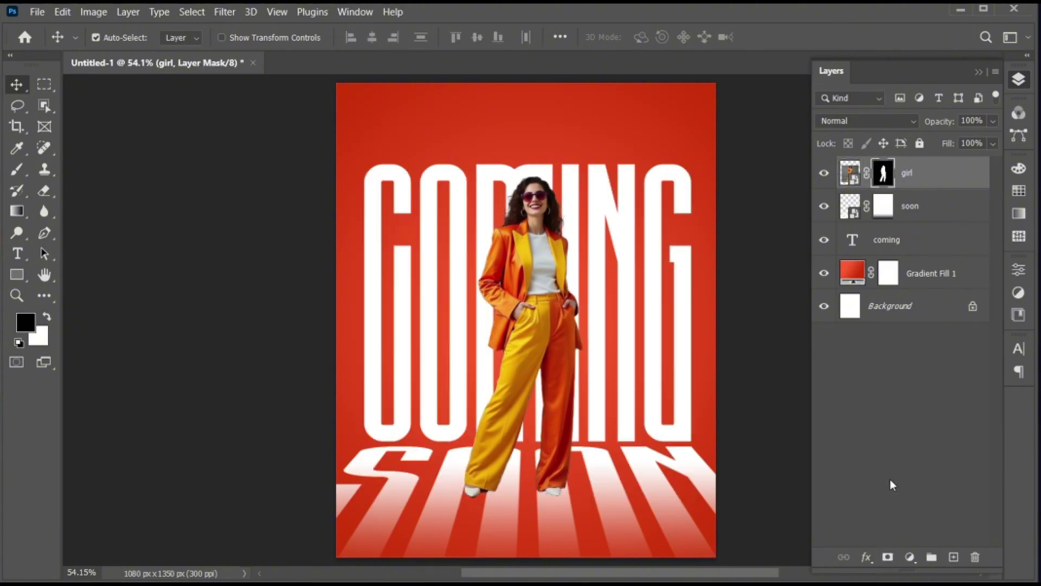
Scale the masked girl image to about 119% and centre her in front of the lettering, at about X 557, Y 675 px
left_click(932, 185)
key("ctrl+t")
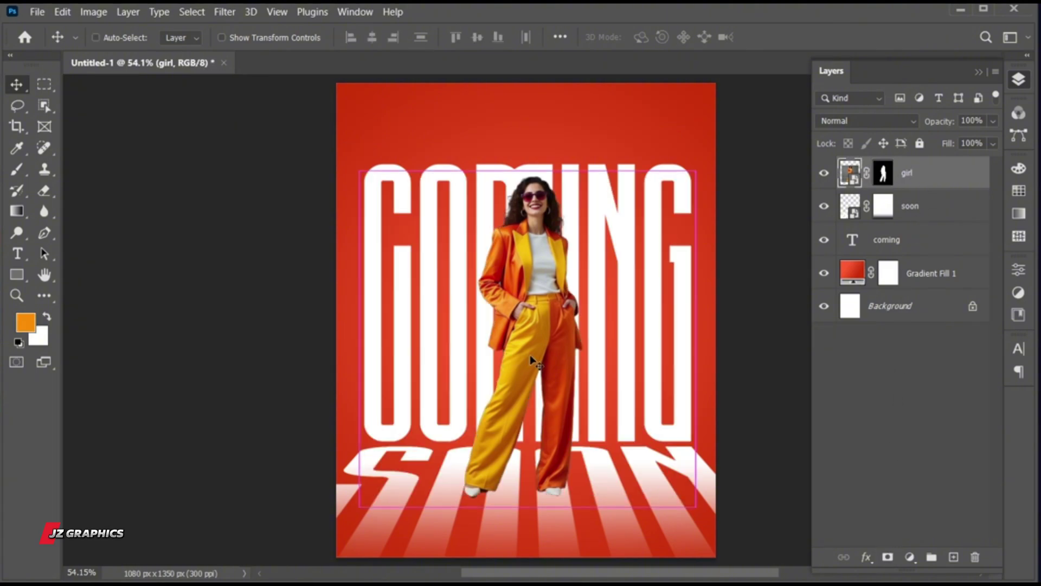
left_click_drag(703, 342, 715, 342)
left_click_drag(542, 444, 542, 422)
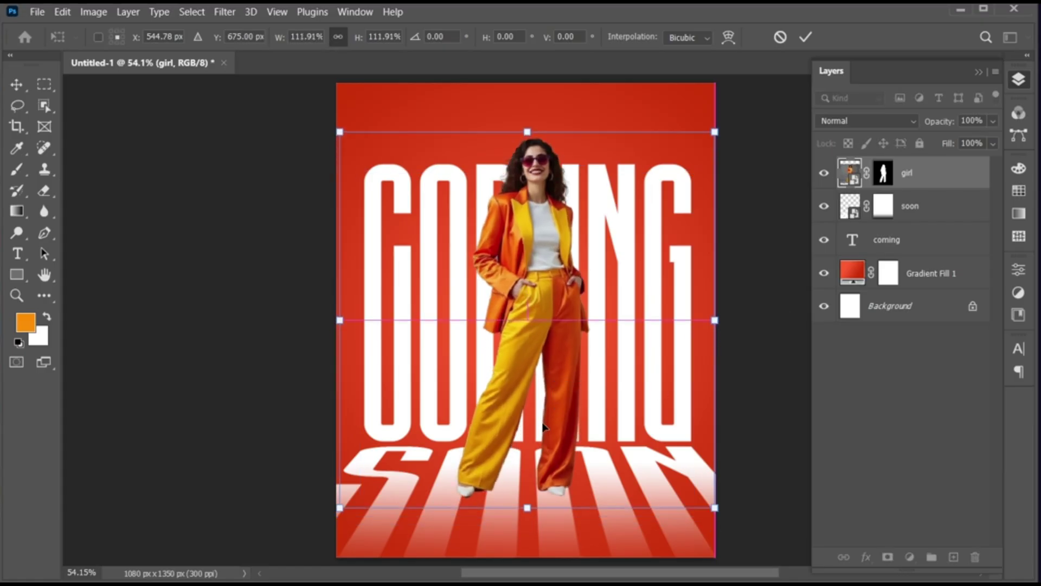
left_click_drag(715, 327, 728, 328)
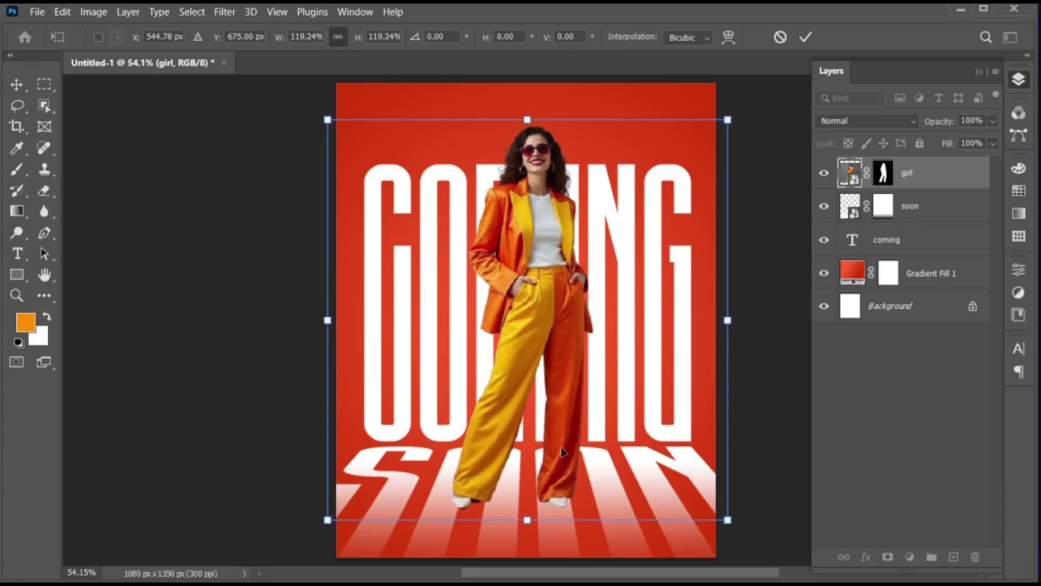
left_click_drag(561, 449, 564, 448)
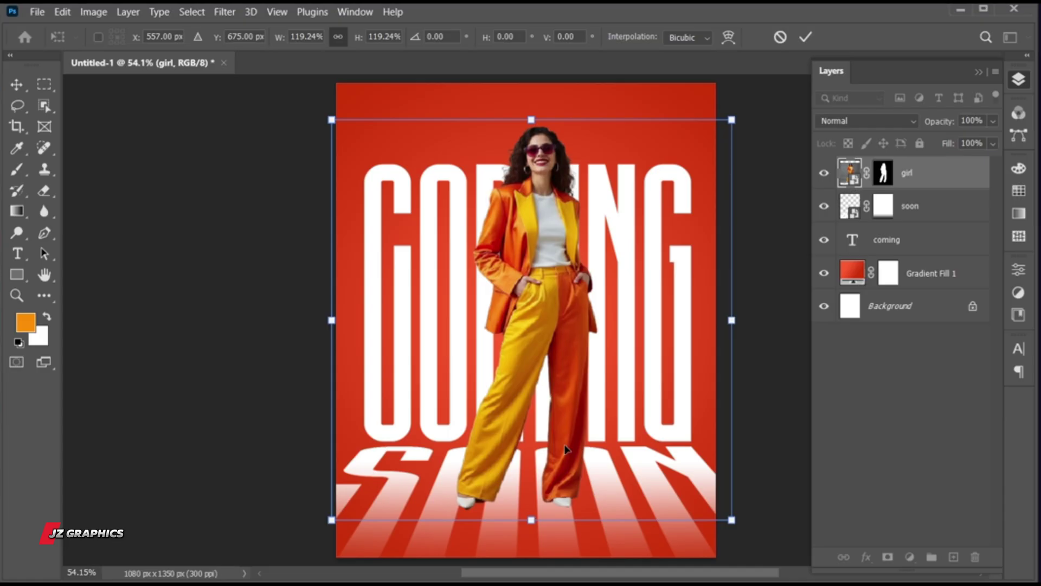
left_click(805, 37)
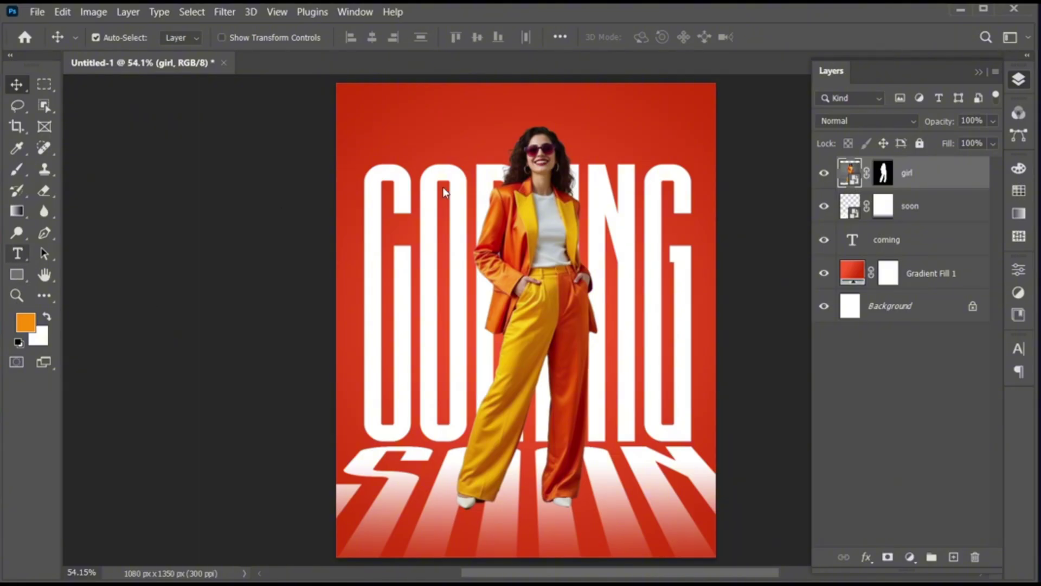
Add a text layer reading "Exclusive" just above the first letters of "COMING"
left_click(411, 147)
left_click(412, 147)
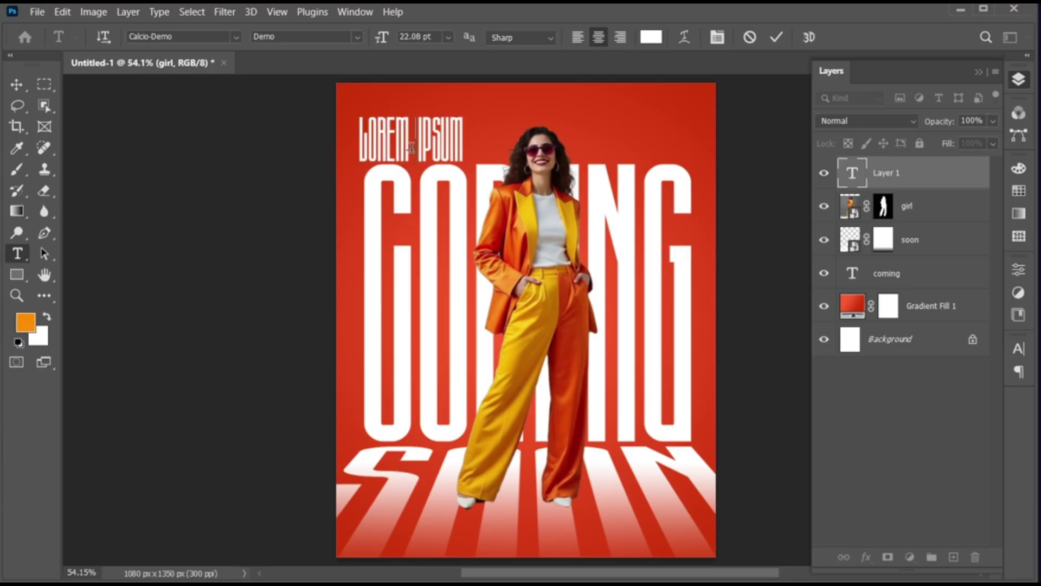
type("EXCLUSIVE")
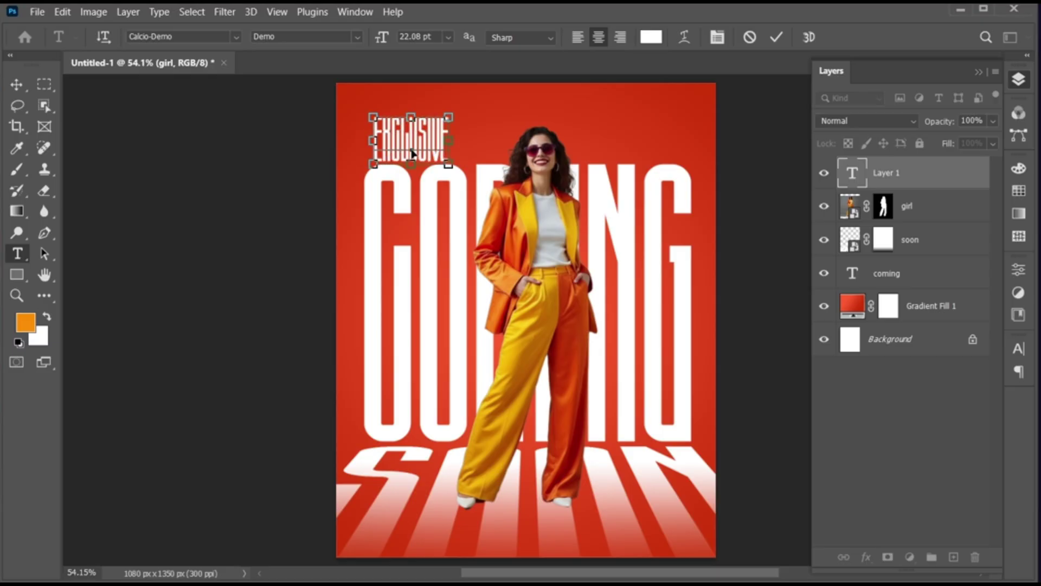
Set the font of the whole "Exclusive" text to Asem Kandis Regular
key("ctrl+a")
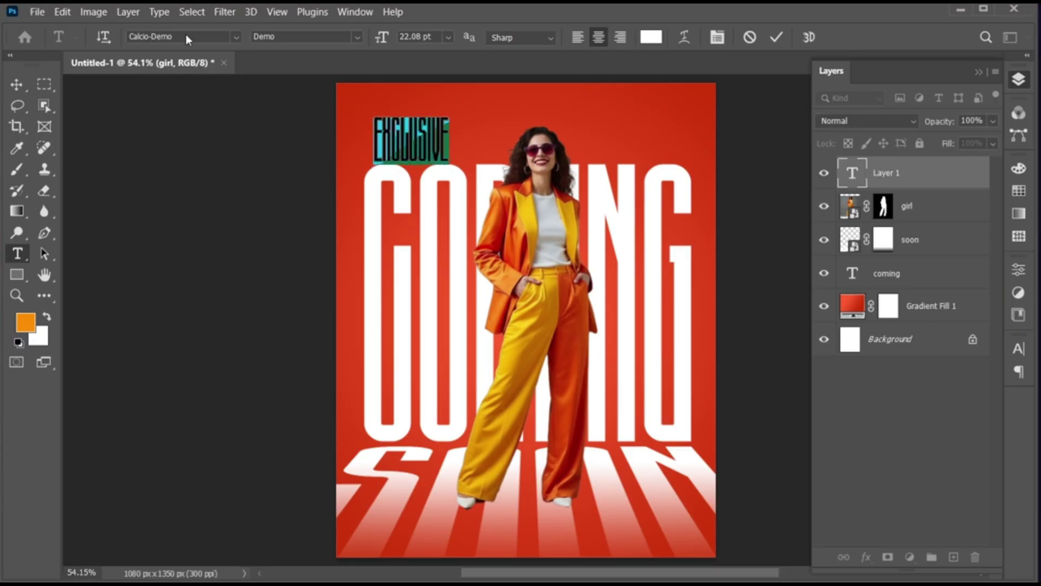
left_click(186, 38)
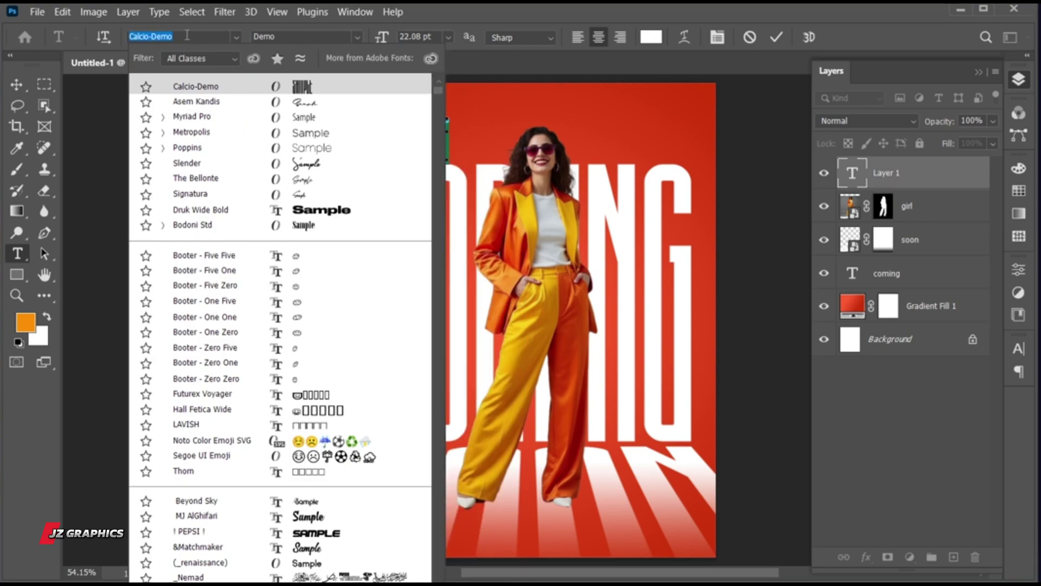
type("asem")
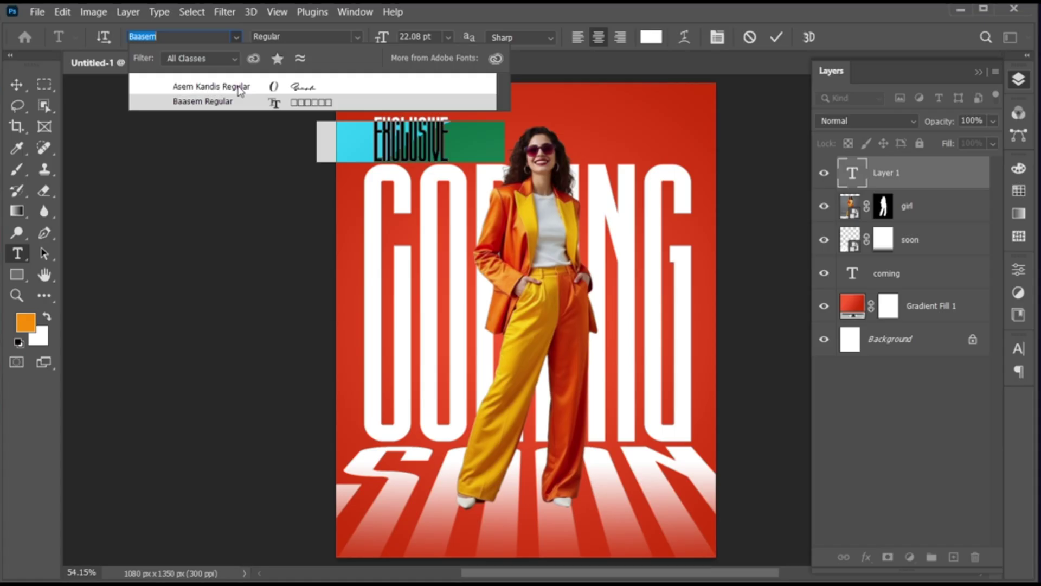
left_click(238, 86)
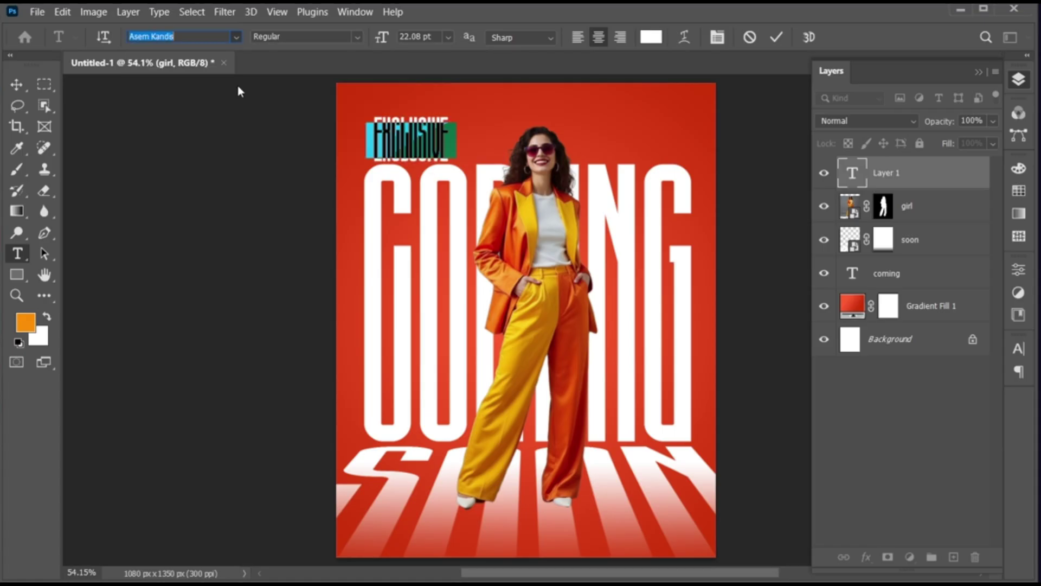
Set the "Exclusive" text colour to yellow-orange ffba00
left_click(651, 37)
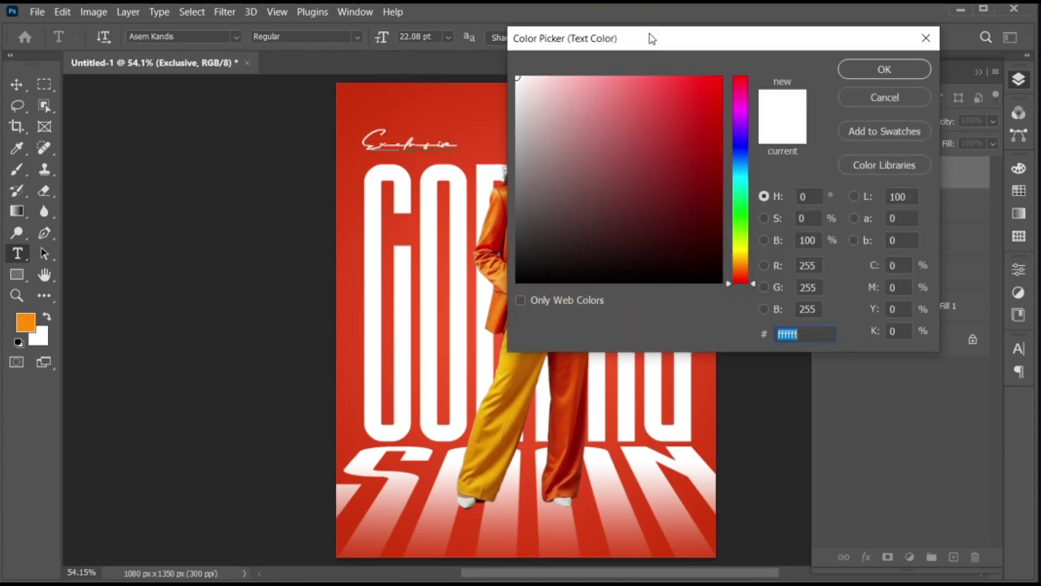
left_click_drag(727, 281, 729, 256)
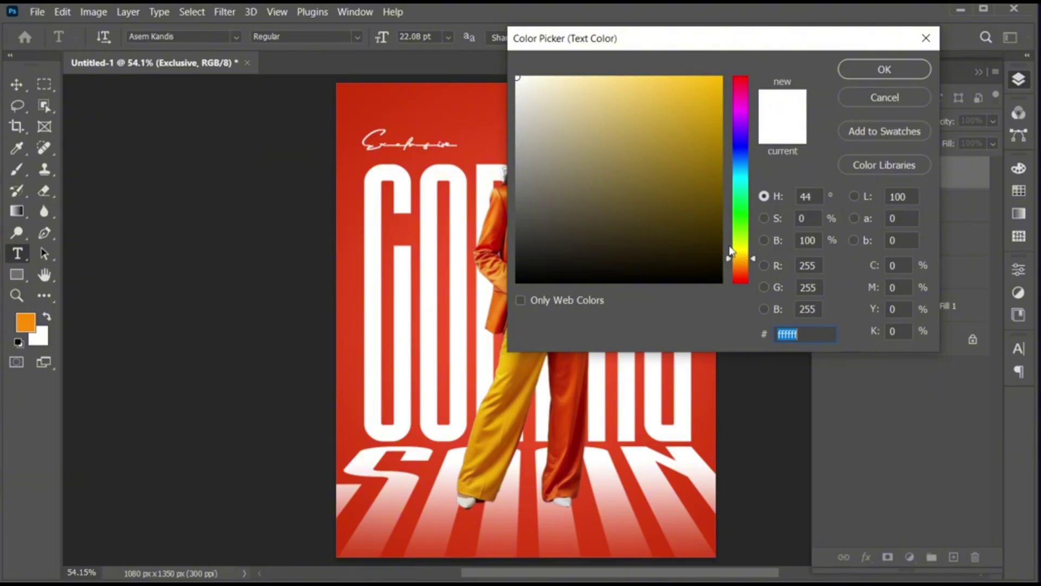
left_click(730, 64)
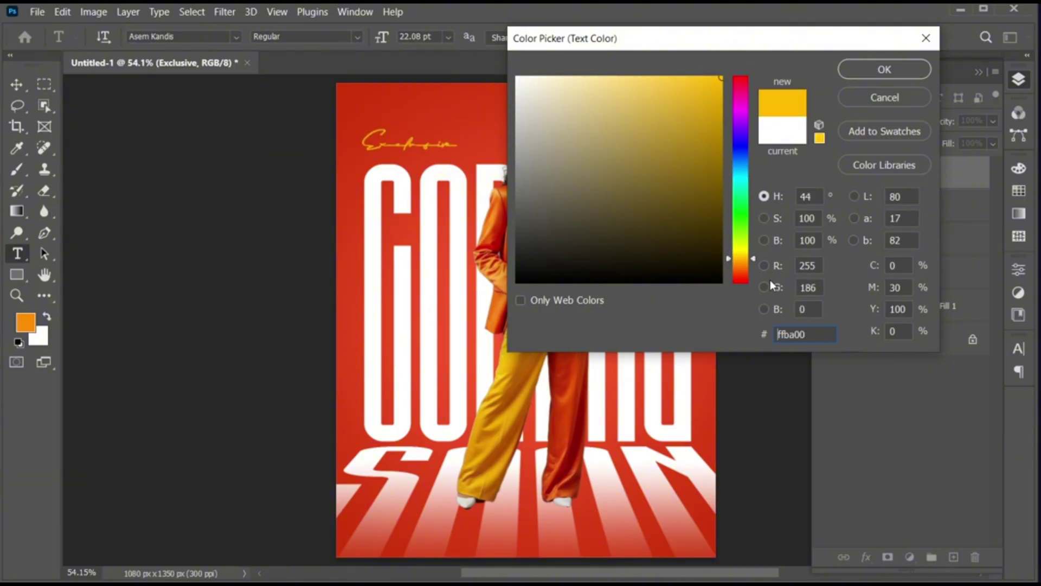
left_click(894, 68)
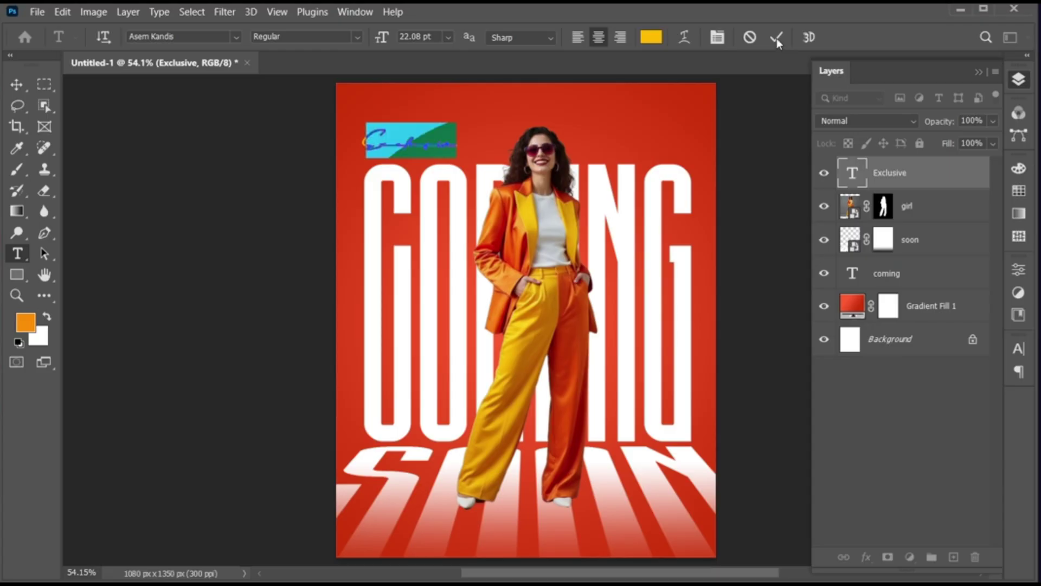
Commit the "Exclusive" text and move it slightly down and to the right, just above the first letters of "COMING"
left_click(776, 38)
key("v")
left_click_drag(414, 145, 424, 154)
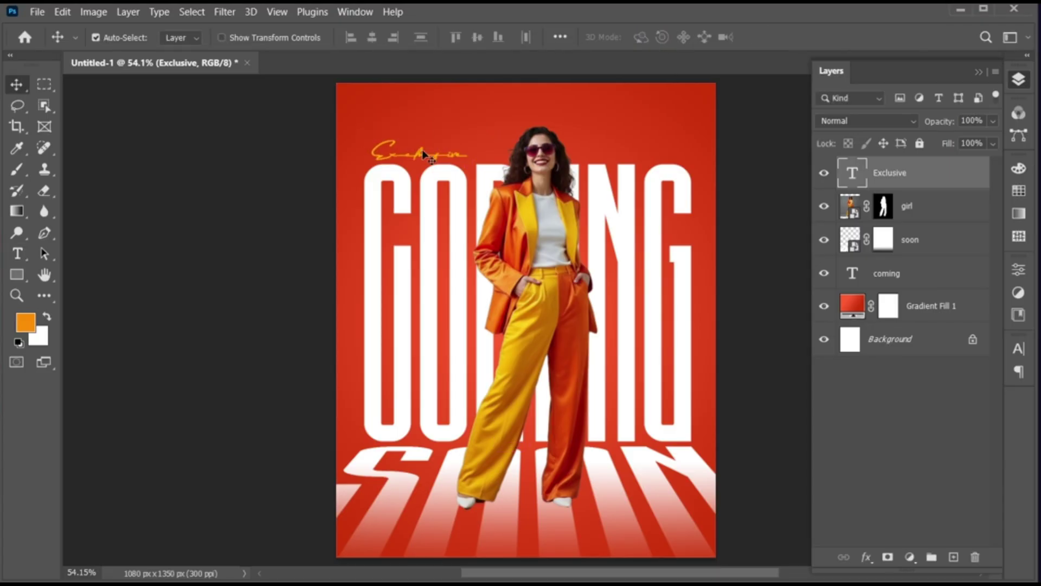
Add a text layer reading "JZ GRAPHICS" near the poster's upper-left corner
left_click(18, 254)
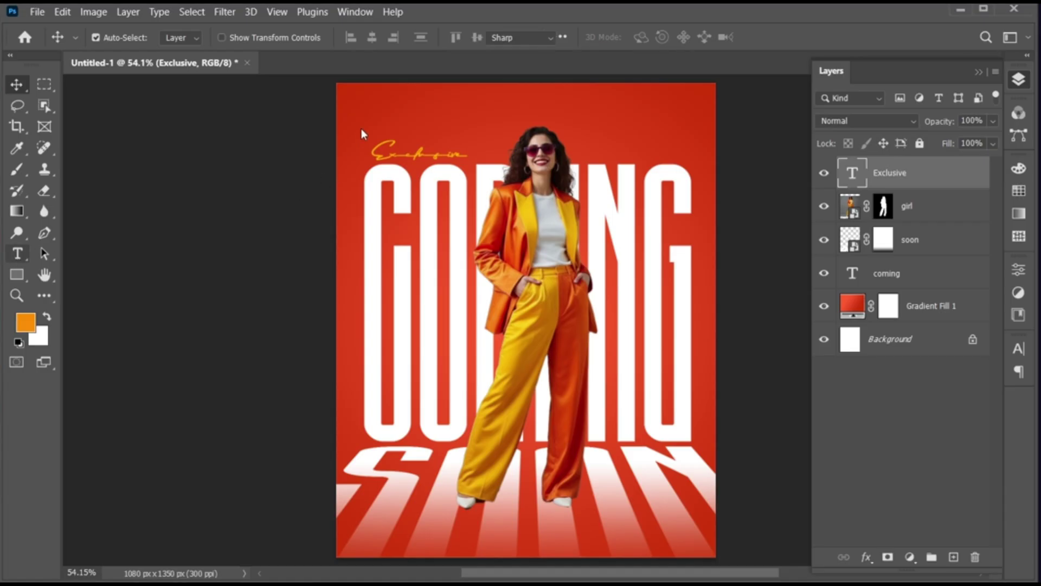
left_click(384, 102)
type("JZGRAPHICS")
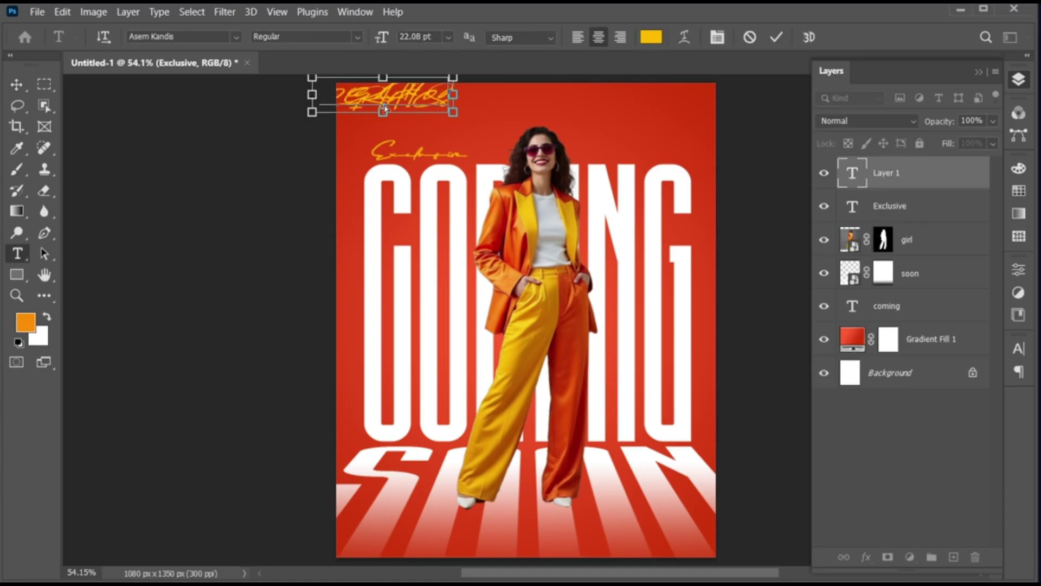
Set the font of the whole "JZ GRAPHICS" text to Metropolis Semi Bold
key("ctrl+a")
left_click(213, 37)
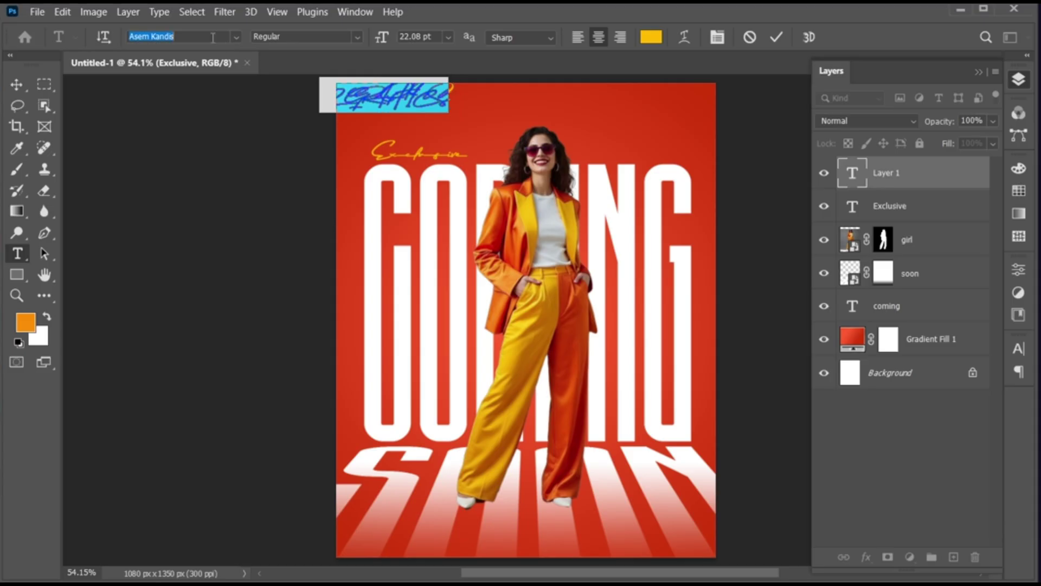
type("METROPOLI")
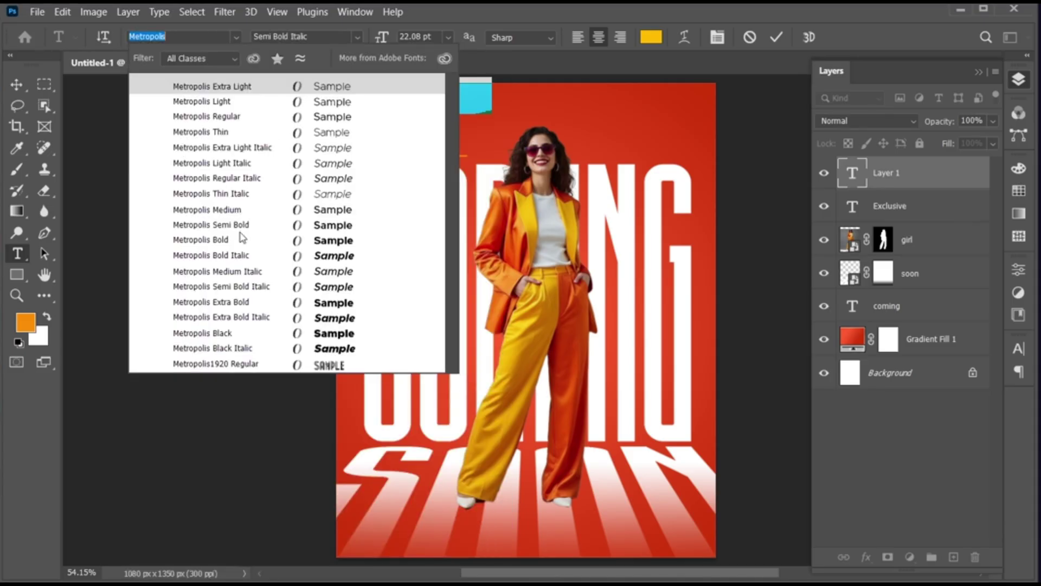
left_click(212, 225)
Set the "JZ GRAPHICS" text colour to white ffffff
left_click(651, 37)
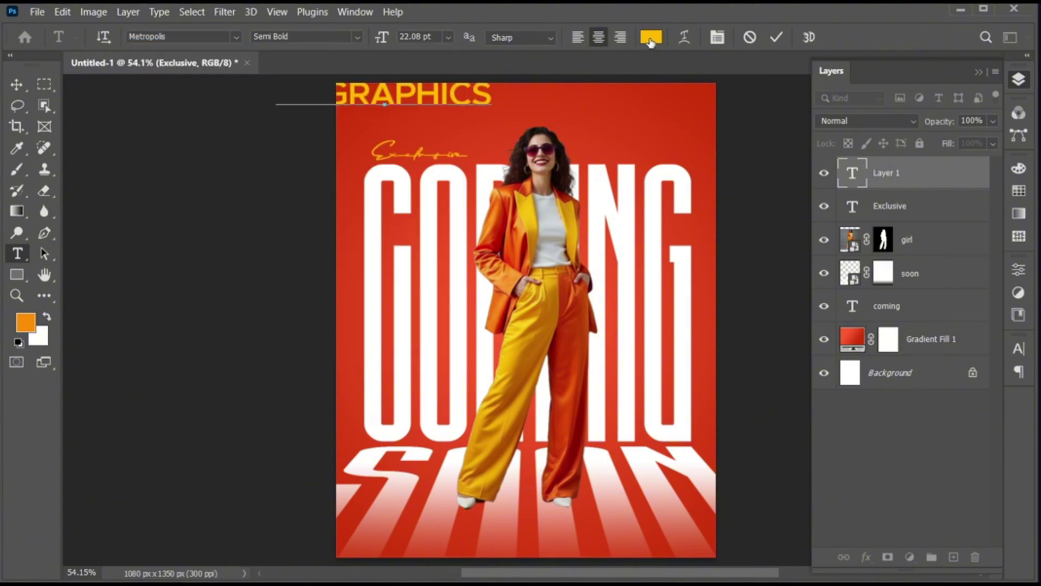
type("ffffff")
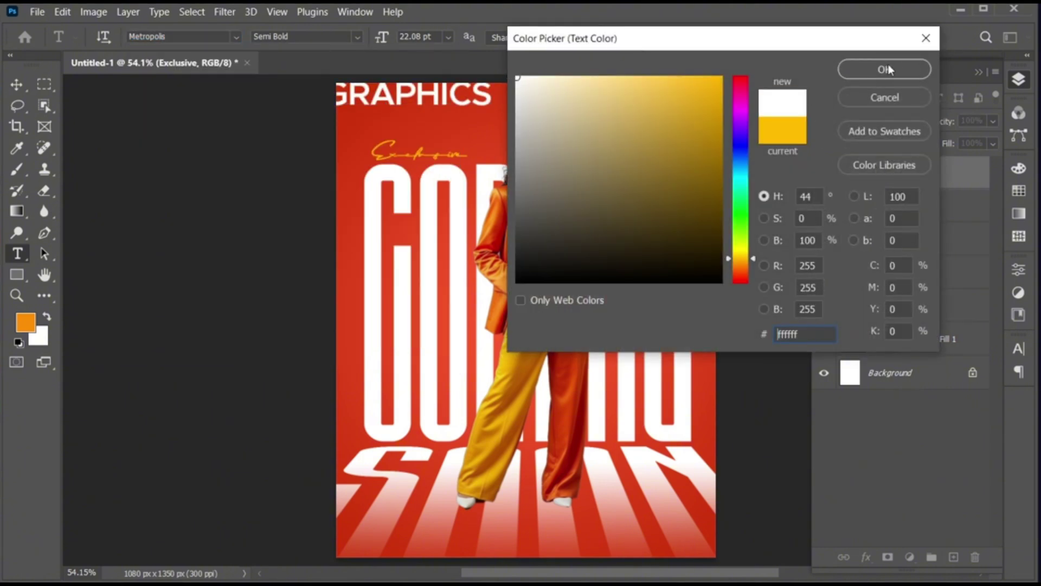
left_click(886, 67)
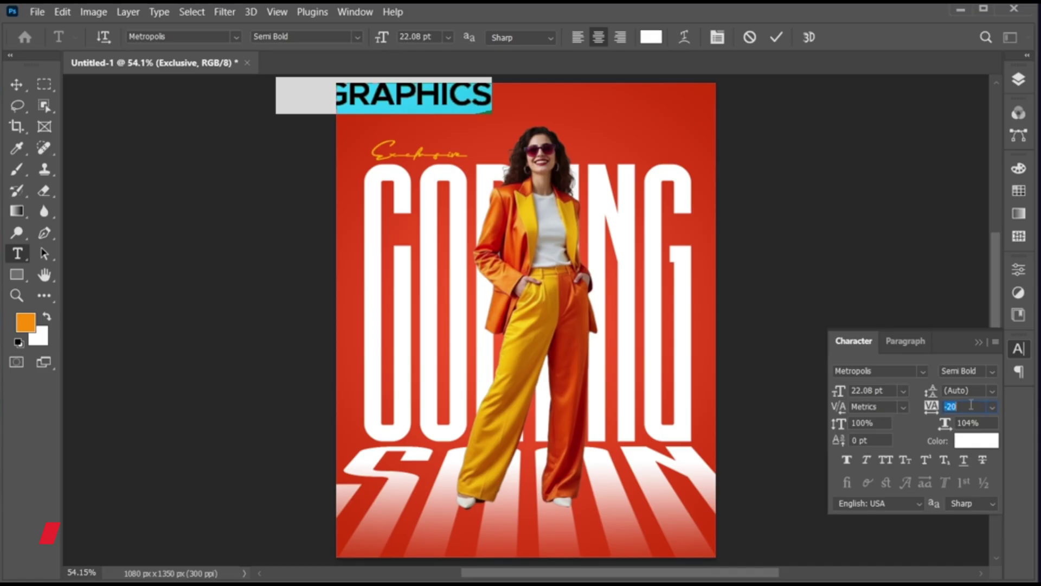
Set the tracking of the "JZ GRAPHICS" text to 100 and commit the text
type("00")
key("Return")
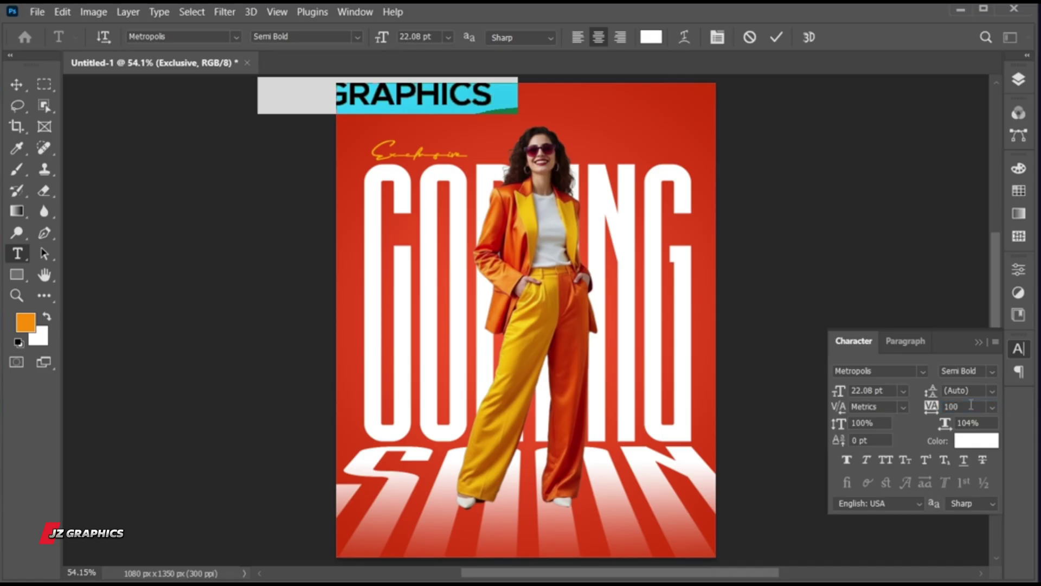
left_click(775, 38)
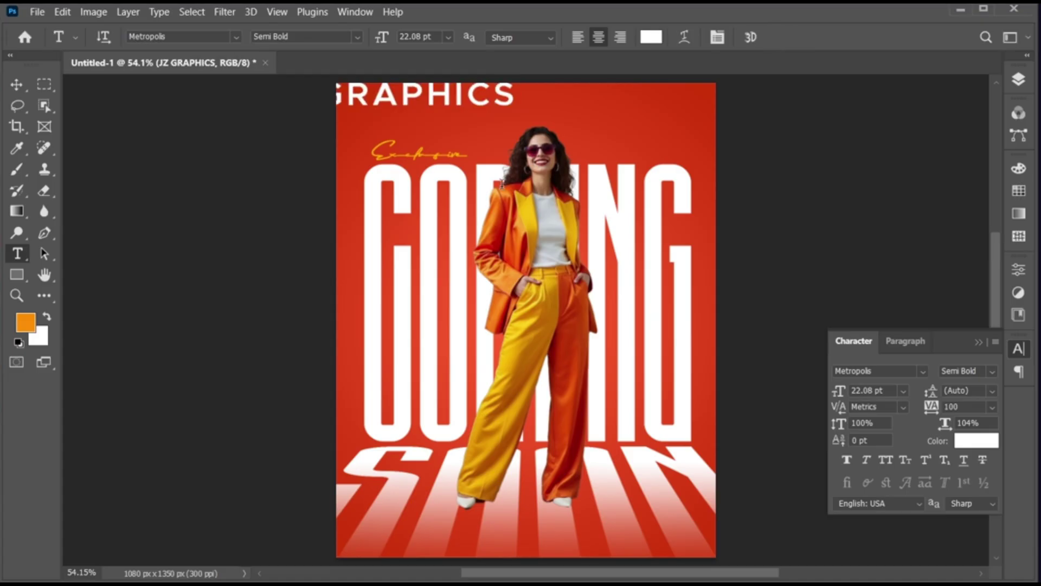
Scale "JZ GRAPHICS" down to about 5.49 pt in the poster's upper-left corner and place a duplicate in the upper-right corner
key("v")
key("ctrl+t")
left_click_drag(516, 108, 667, 106)
key("Return")
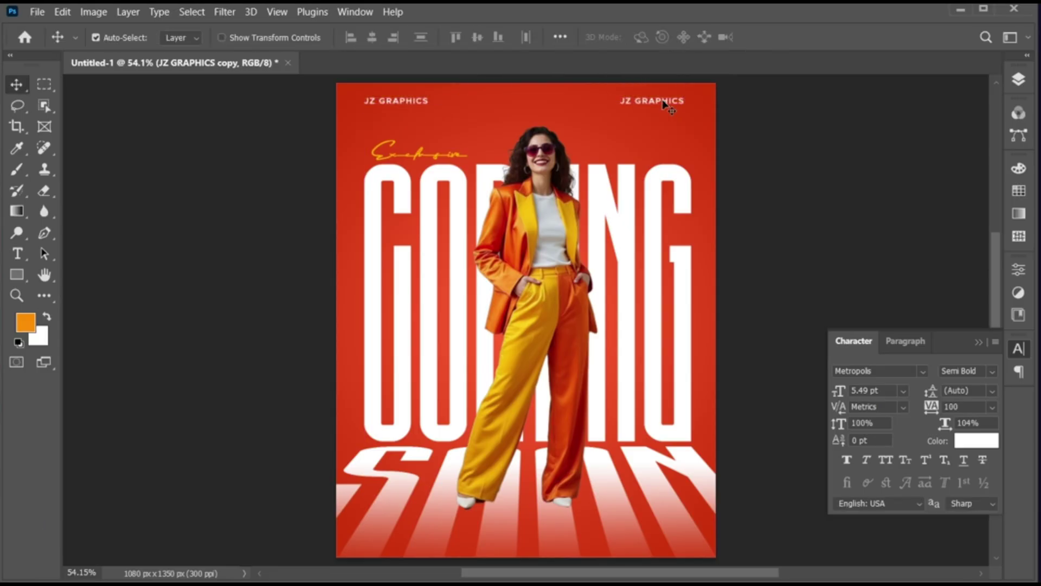
Replace the text of the duplicate in the poster's upper-right corner with "PS TUTORIAL"
key("t")
left_click(665, 104)
key("ctrl+a")
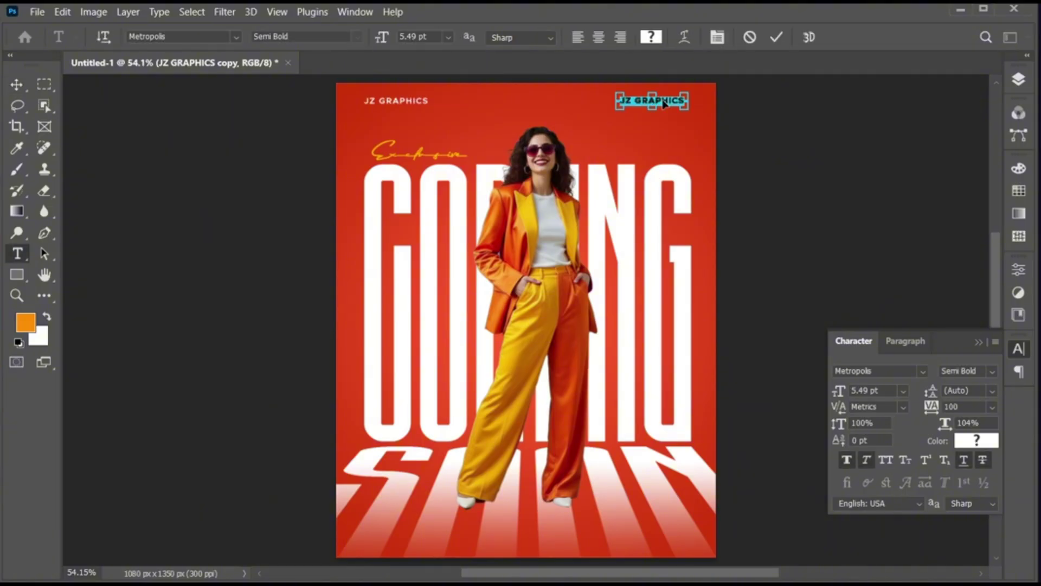
key("ctrl+shift+c")
type("PS TUTOR")
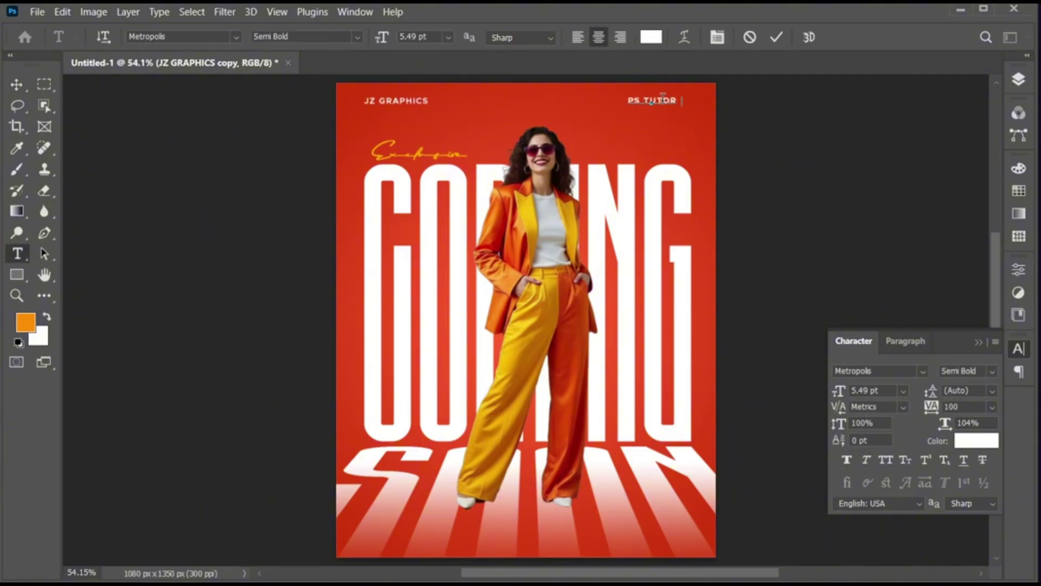
type("IAL")
left_click(775, 38)
Move "PS TUTORIAL" slightly to the right, in line with the right edge of the "COMING" lettering
key("v")
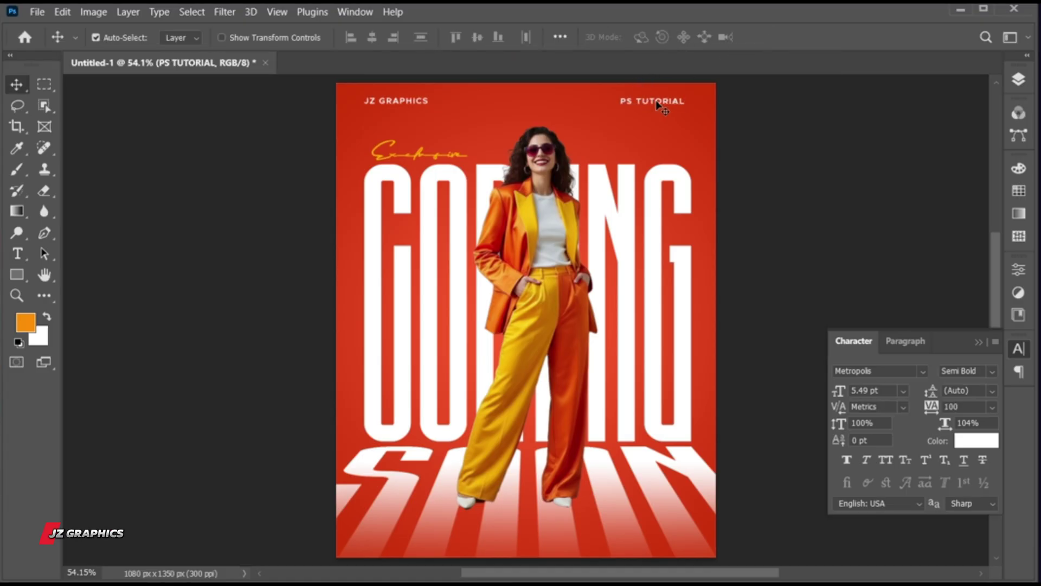
left_click_drag(656, 102, 660, 102)
left_click(980, 343)
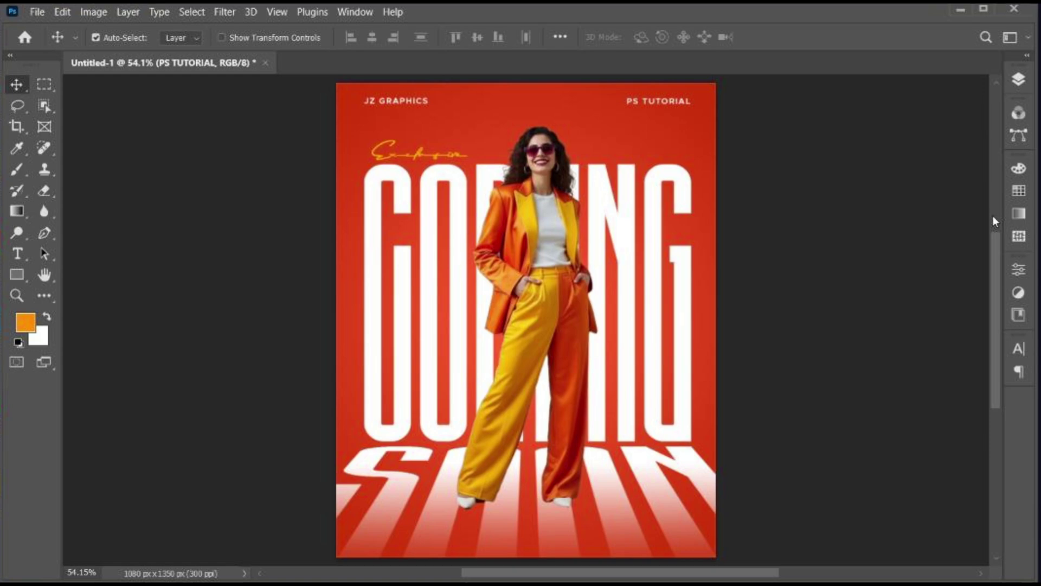
Duplicate the girl layer and delete the layer mask of the original girl layer beneath the copy
left_click(1019, 82)
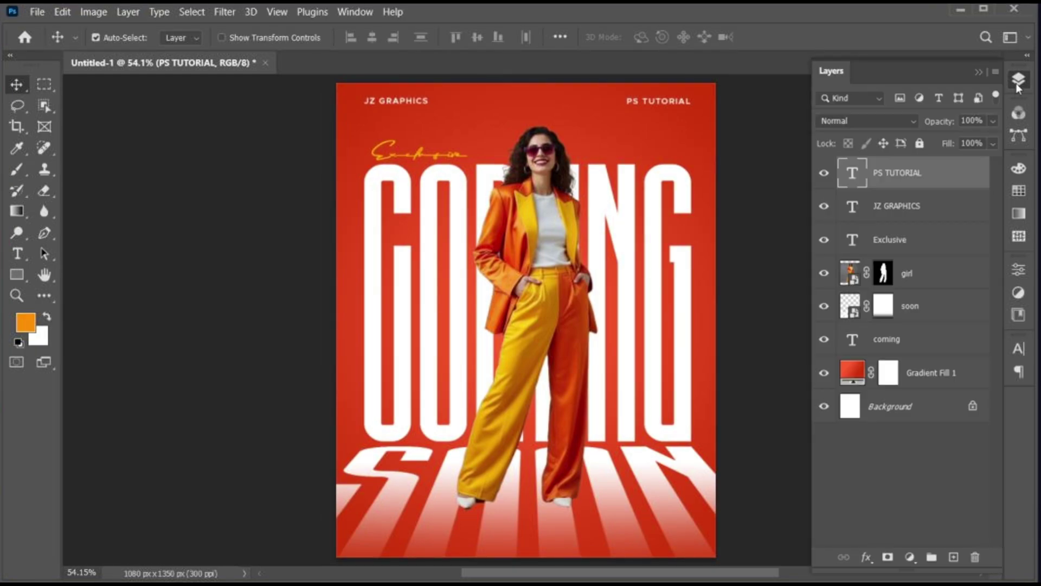
left_click(938, 272)
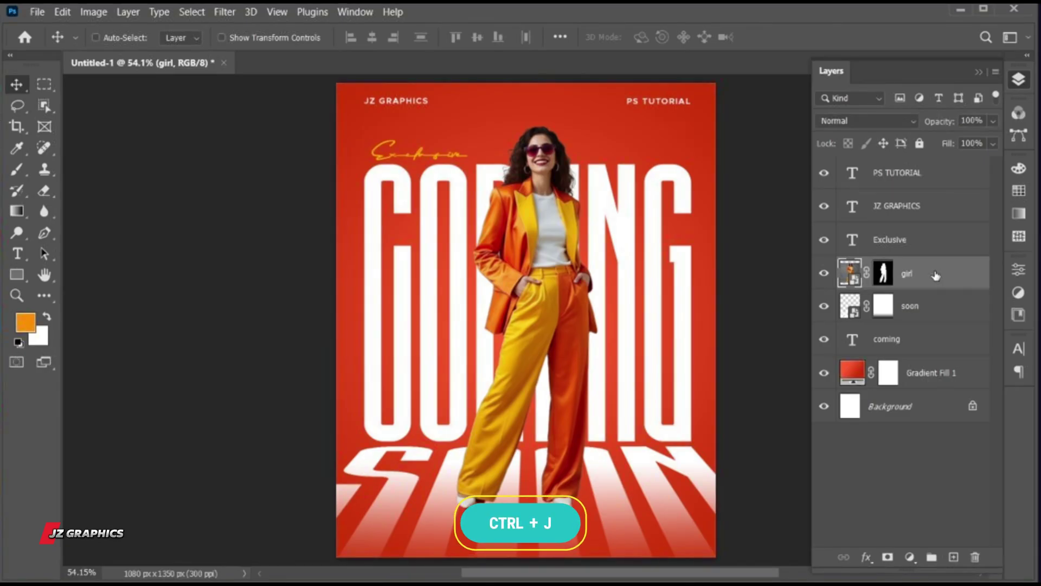
key("ctrl+j")
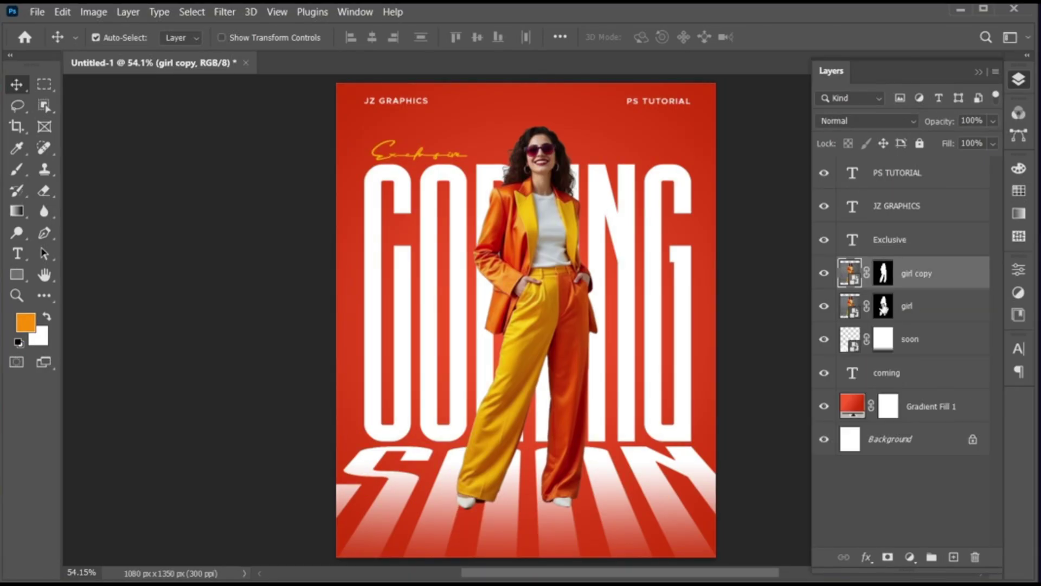
left_click(882, 307)
key("Delete")
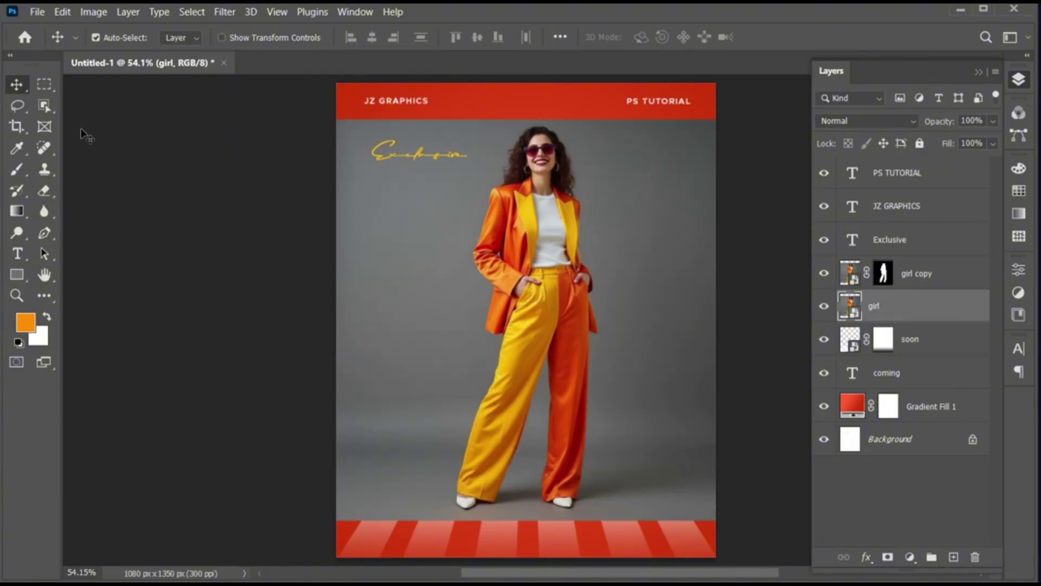
Copy a lassoed area around the shoes and floor shadow to a new layer, and delete the unmasked girl layer
left_click(17, 106)
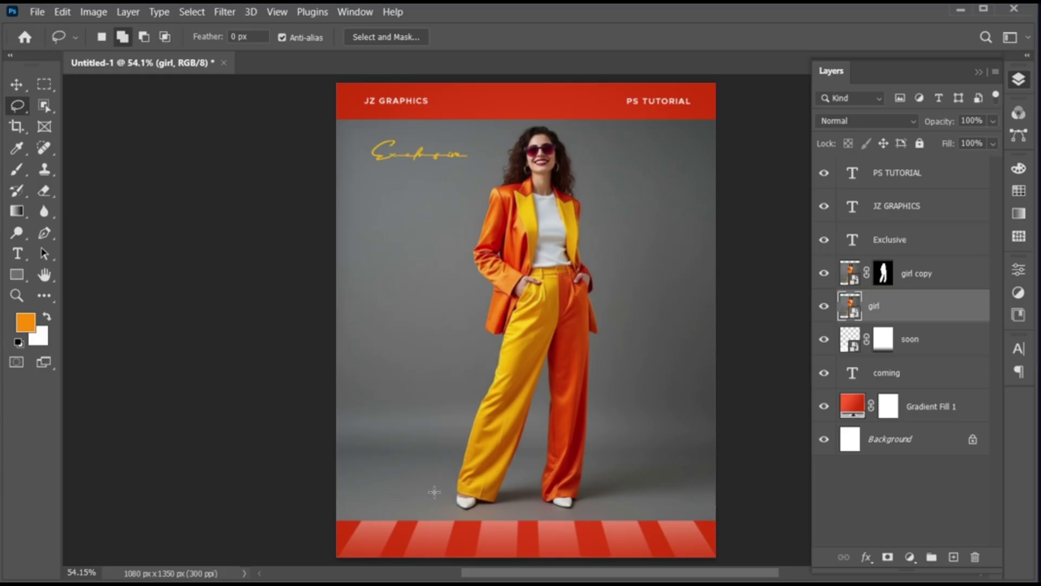
mouse_move(427, 491)
left_mouse_down()
mouse_move(491, 465)
mouse_move(631, 462)
mouse_move(663, 481)
mouse_move(655, 503)
mouse_move(591, 524)
mouse_move(434, 529)
mouse_move(427, 492)
left_mouse_up()
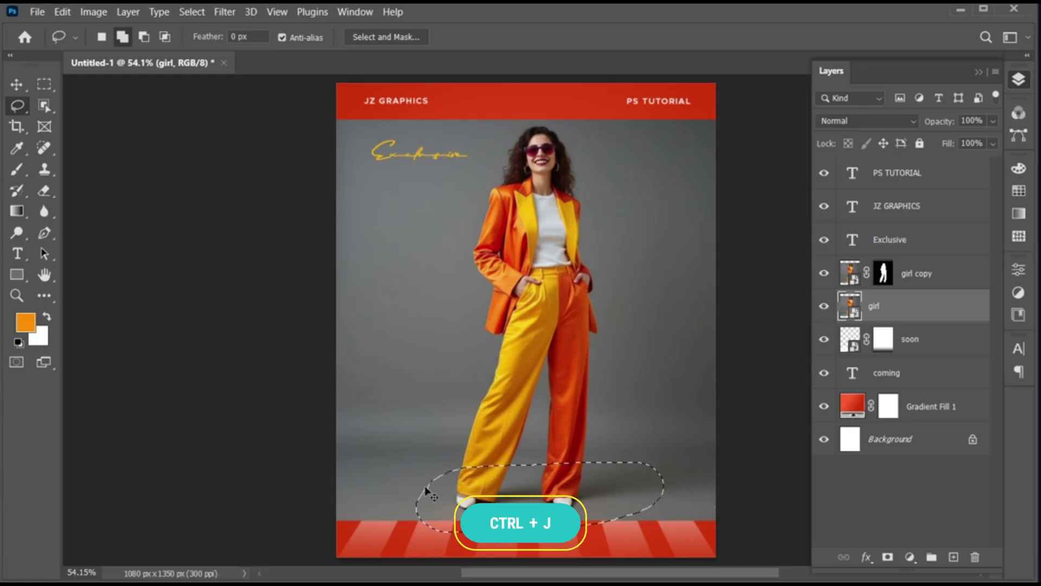
key("ctrl+j")
key("v")
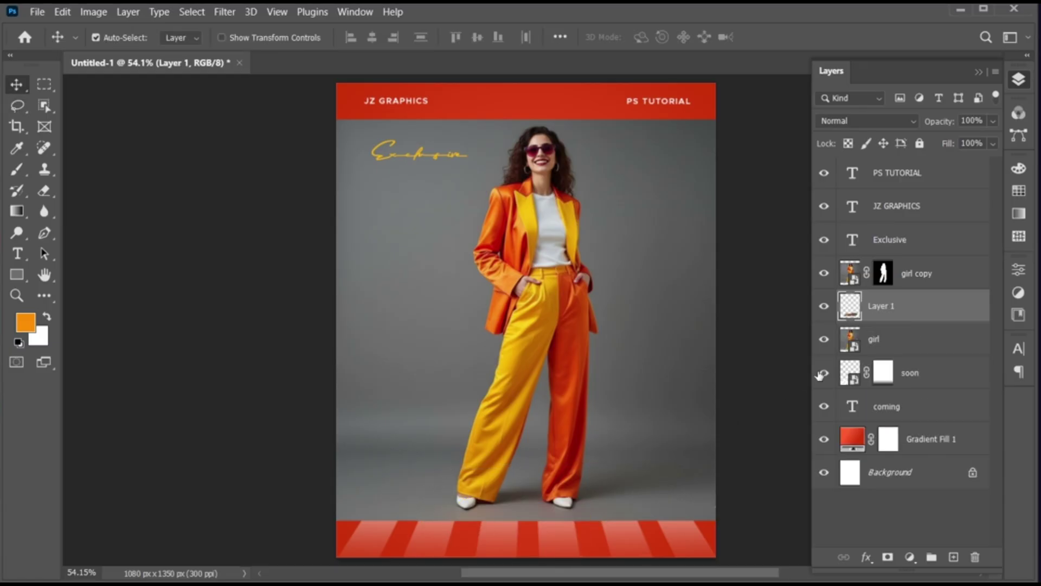
left_click(892, 349)
key("Delete")
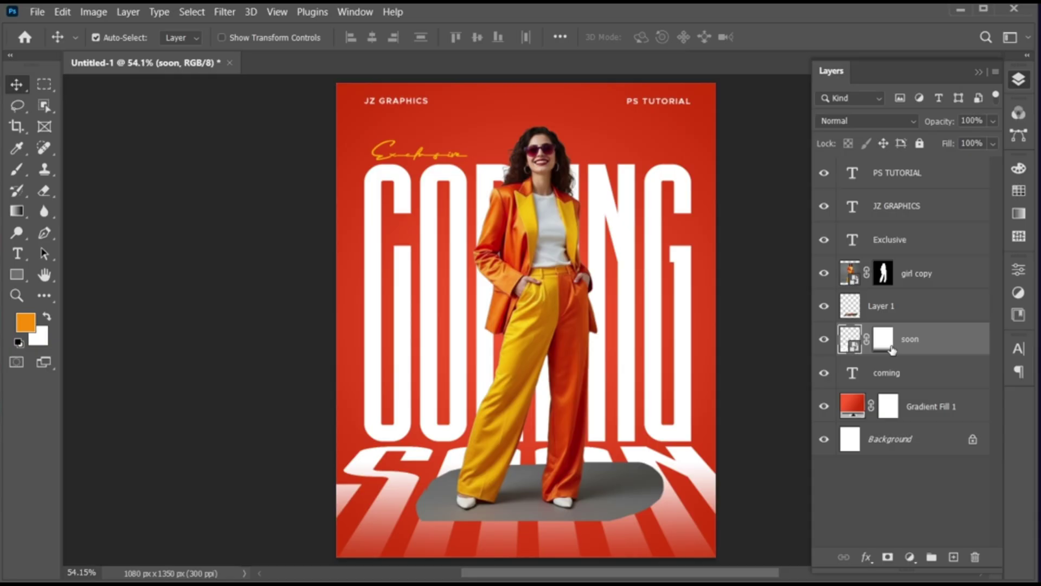
Set the blend mode of Layer 1, the floor-shadow patch, to Hard Light
left_click(903, 313)
left_click(857, 123)
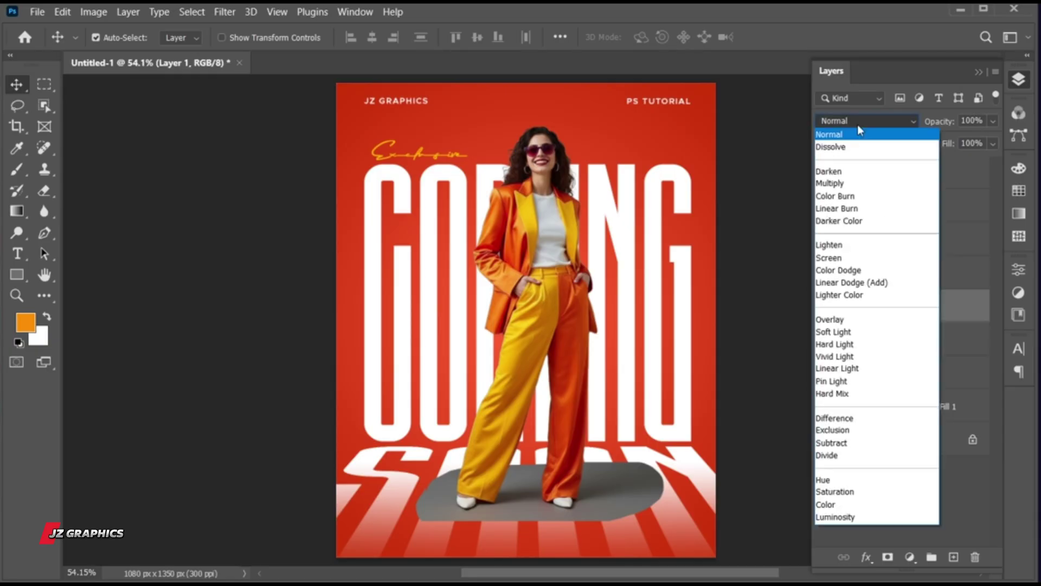
left_click(863, 346)
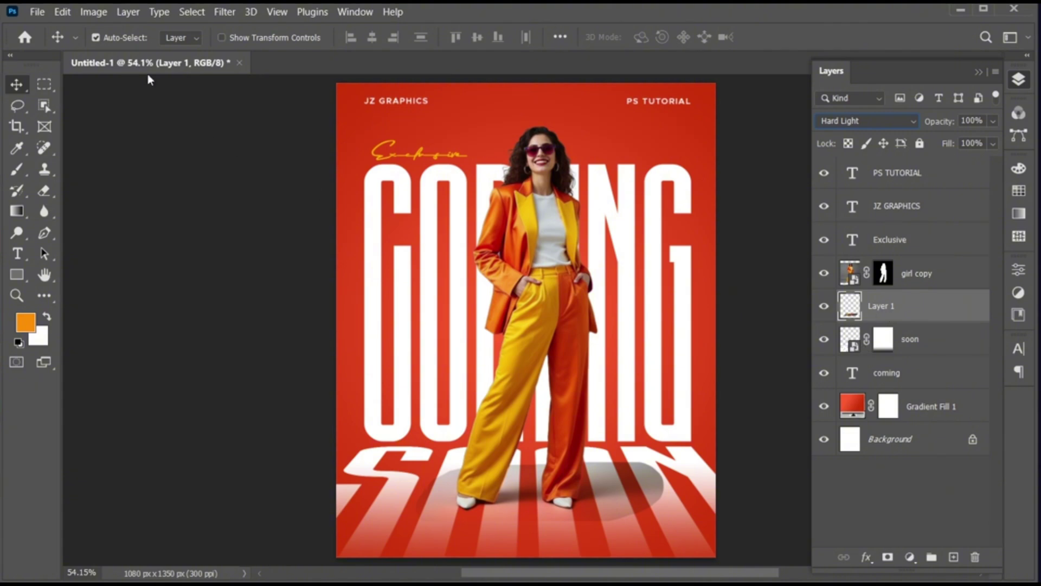
Brighten the floor-shadow patch on Layer 1 with Levels, setting the midtone input to 1.55
left_click(93, 12)
mouse_move(132, 50)
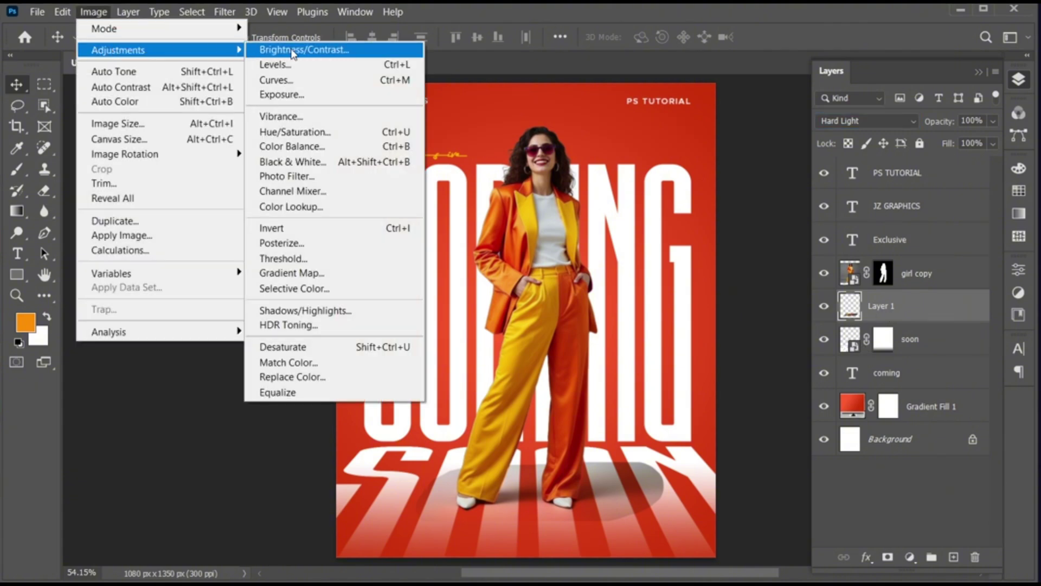
left_click(325, 67)
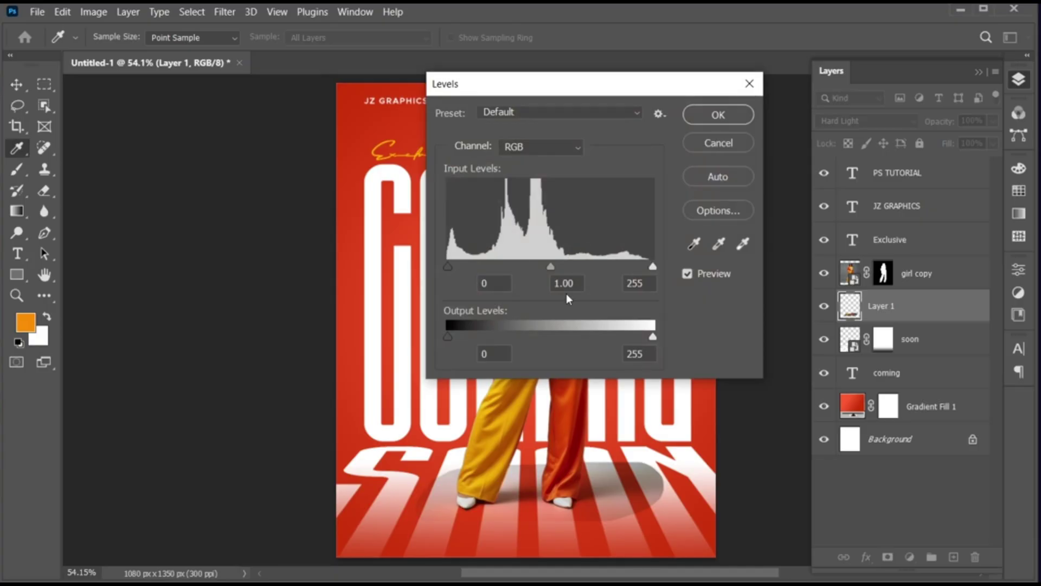
left_click_drag(552, 266, 519, 265)
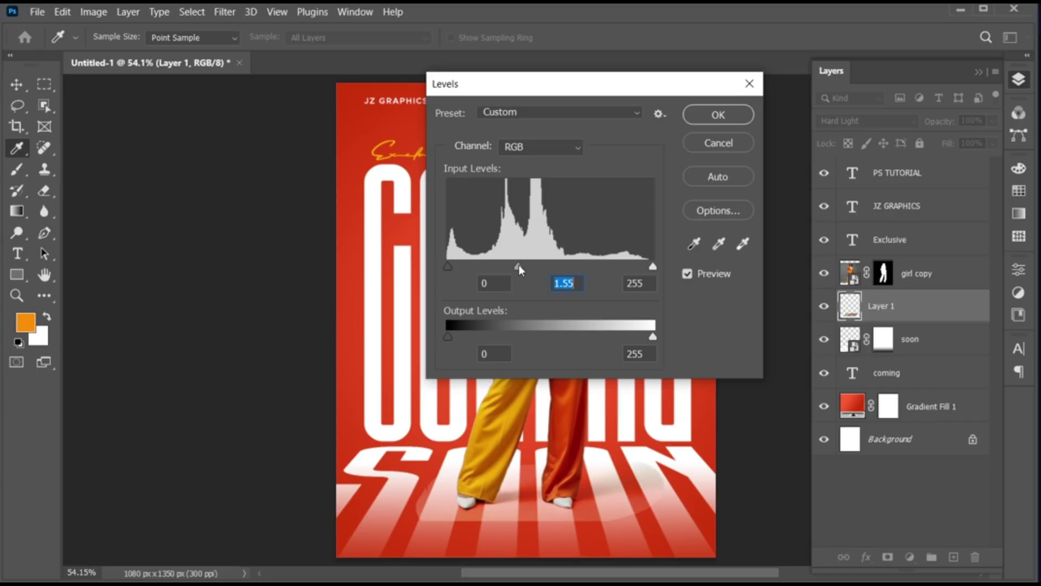
left_click(717, 114)
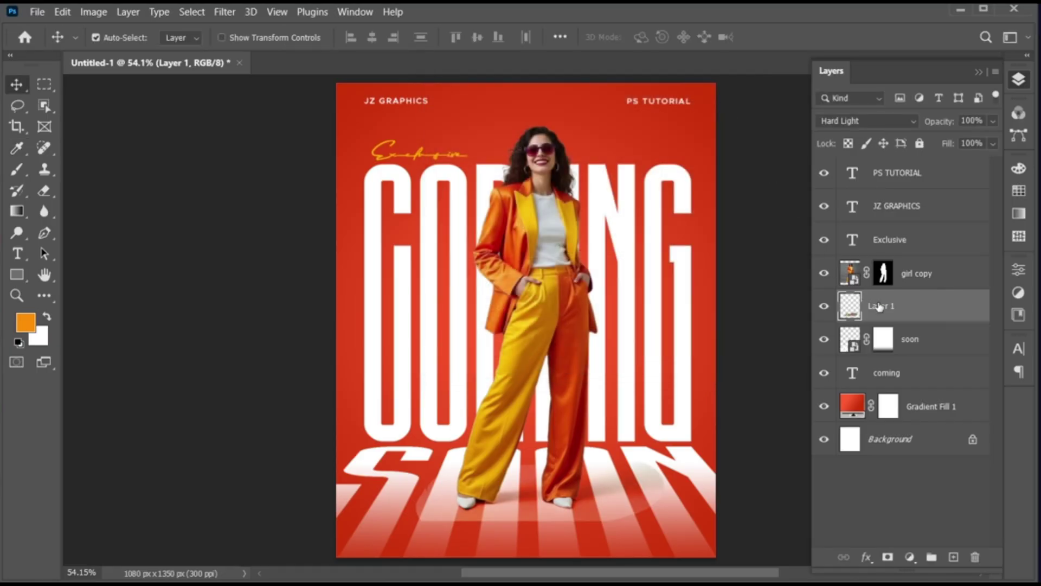
Add a layer mask to Layer 1 and paint out the patch's visible edges around the feet with a soft black 125 px brush
left_click(889, 556)
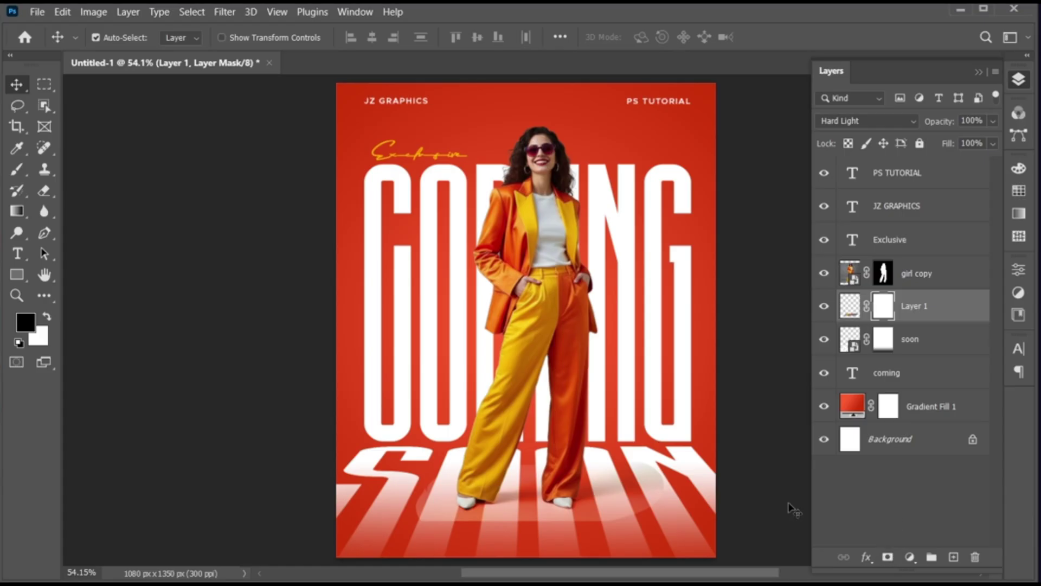
left_click(17, 170)
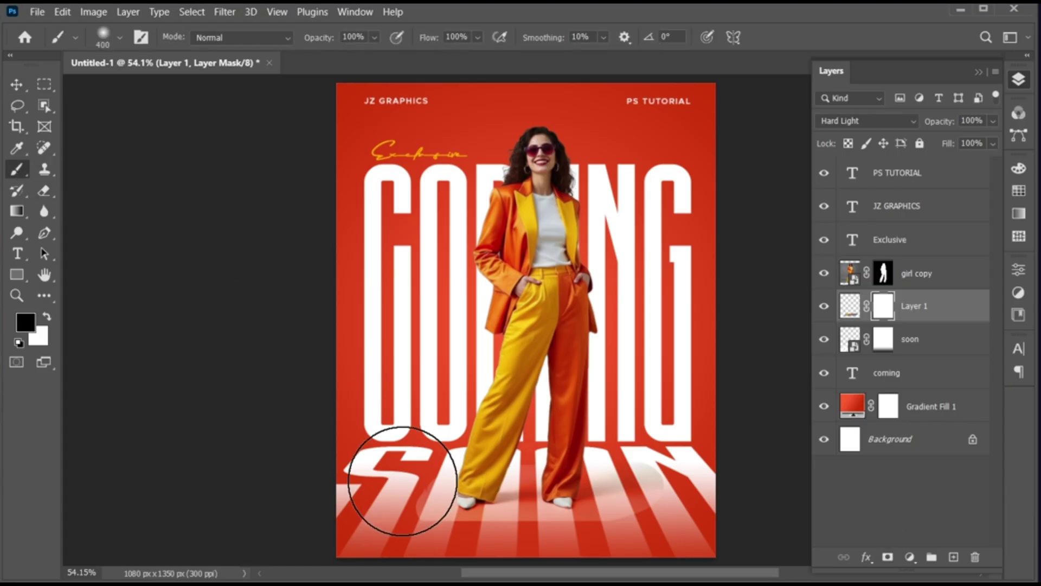
key("bracketleft")
key("bracketleft")
key("bracketleft")
key("bracketleft")
key("bracketleft")
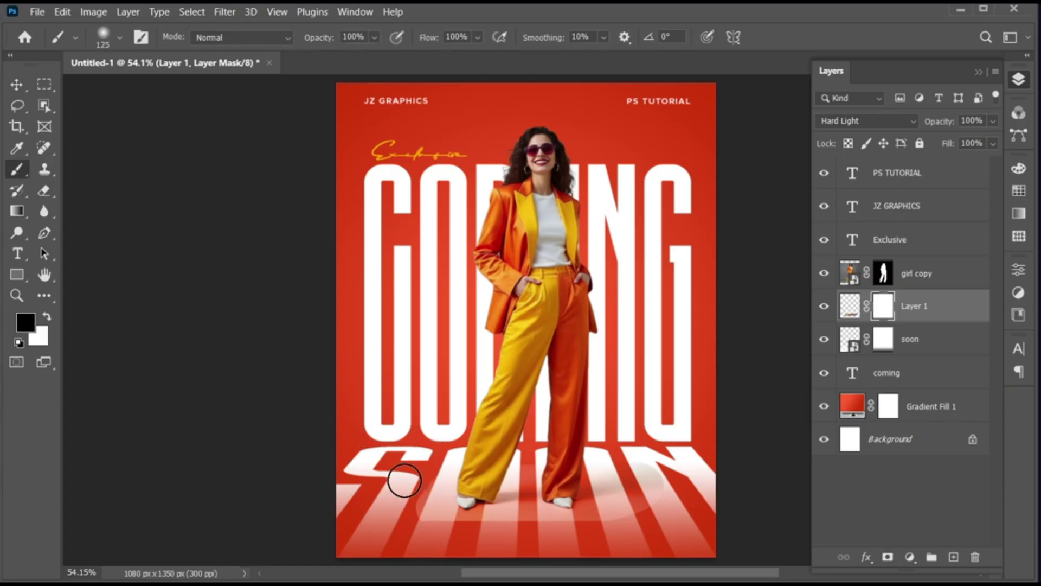
mouse_move(413, 535)
left_mouse_down()
mouse_move(429, 462)
mouse_move(428, 478)
mouse_move(473, 537)
left_mouse_up()
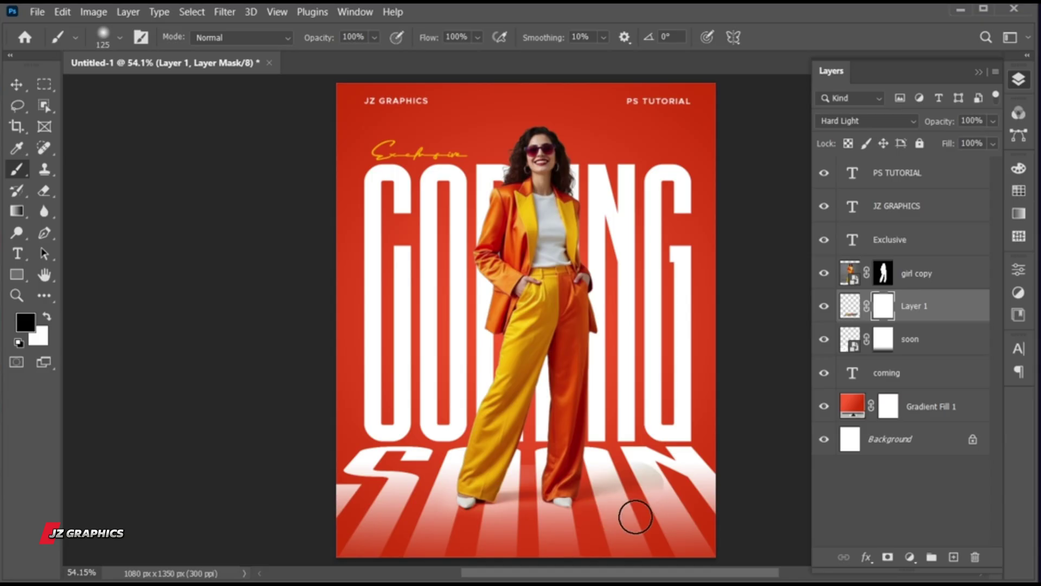
mouse_move(664, 505)
left_mouse_down()
mouse_move(670, 481)
mouse_move(641, 444)
mouse_move(660, 457)
left_mouse_up()
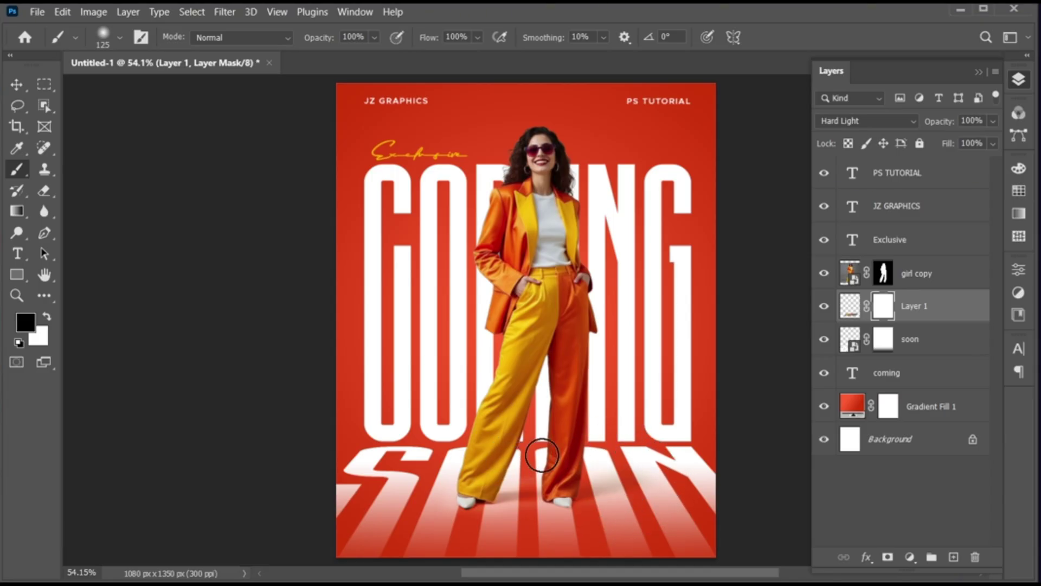
key("v")
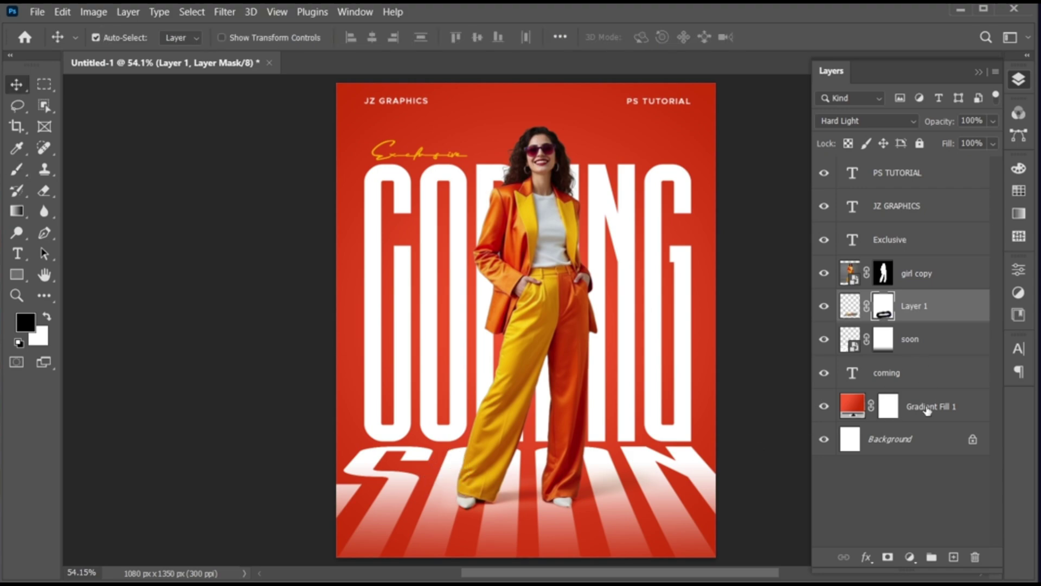
Add a new empty layer directly above Gradient Fill 1 and ready the soft round Brush at 0% hardness
left_click(928, 411)
left_click(953, 557)
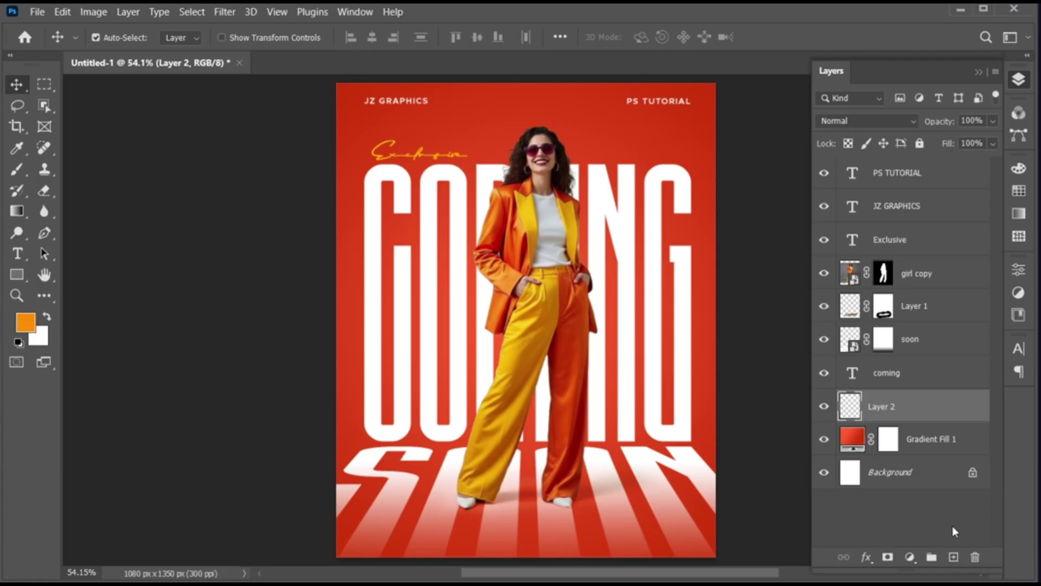
left_click(16, 169)
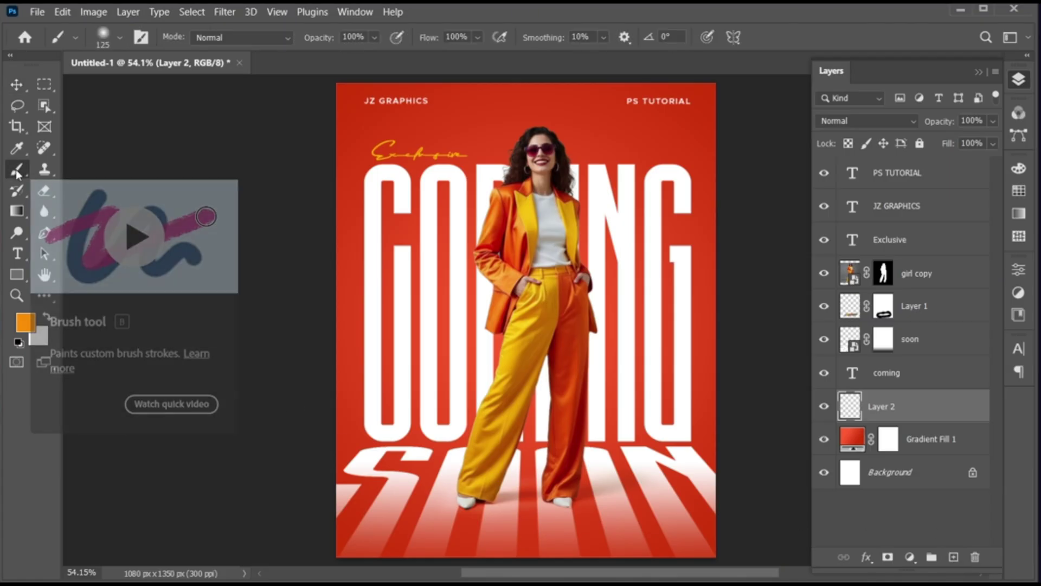
left_click(120, 38)
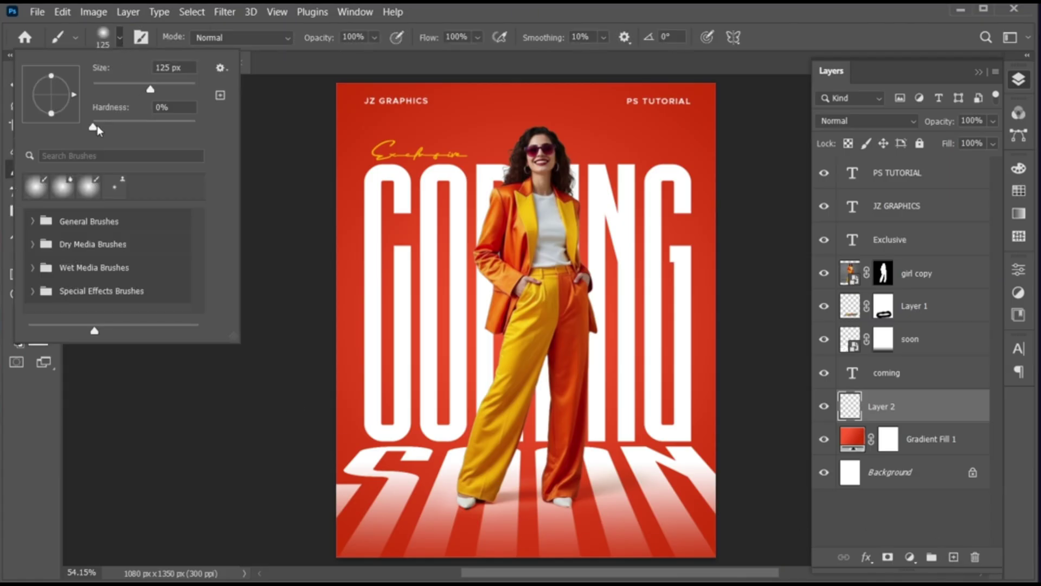
left_click(121, 43)
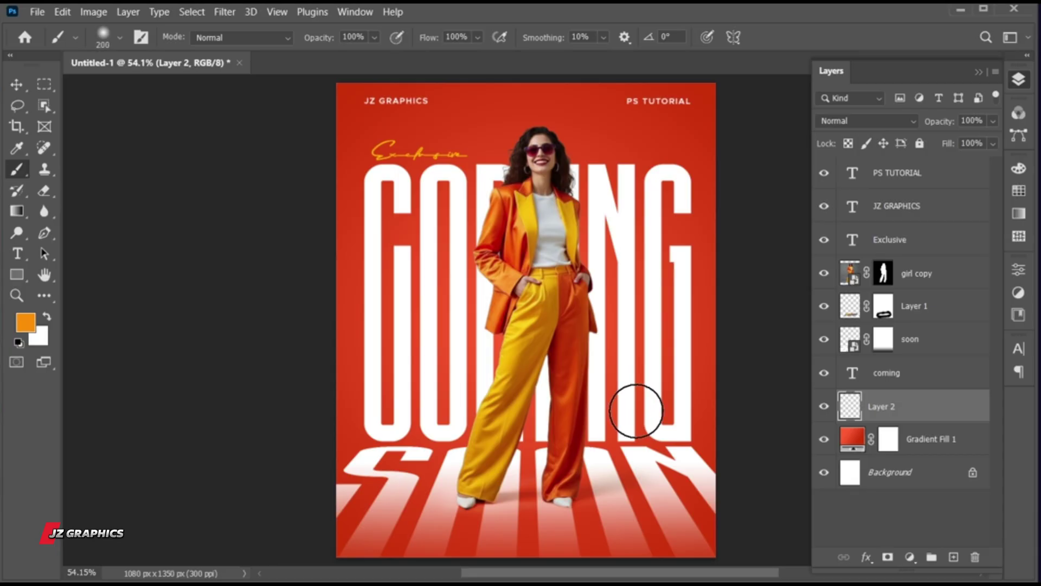
Paint an orange glow over the poster's upper-right corner on the new layer with a single dab of a 1000 px soft brush
key("bracketright")
key("bracketright")
key("bracketright")
key("bracketright")
key("bracketright")
key("bracketright")
key("bracketright")
key("bracketright")
key("bracketright")
key("bracketright")
key("bracketright")
key("bracketright")
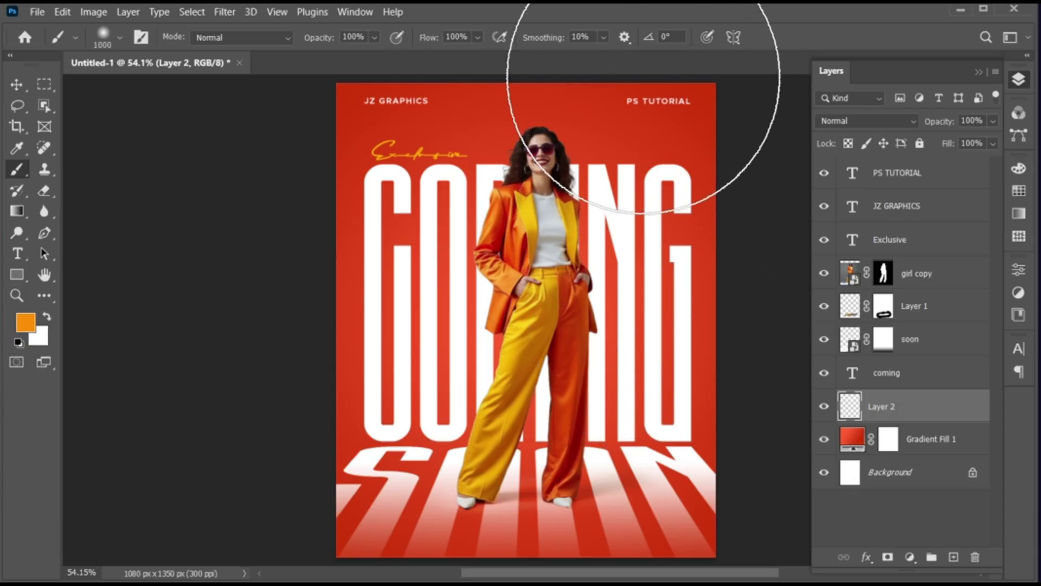
left_click(643, 76)
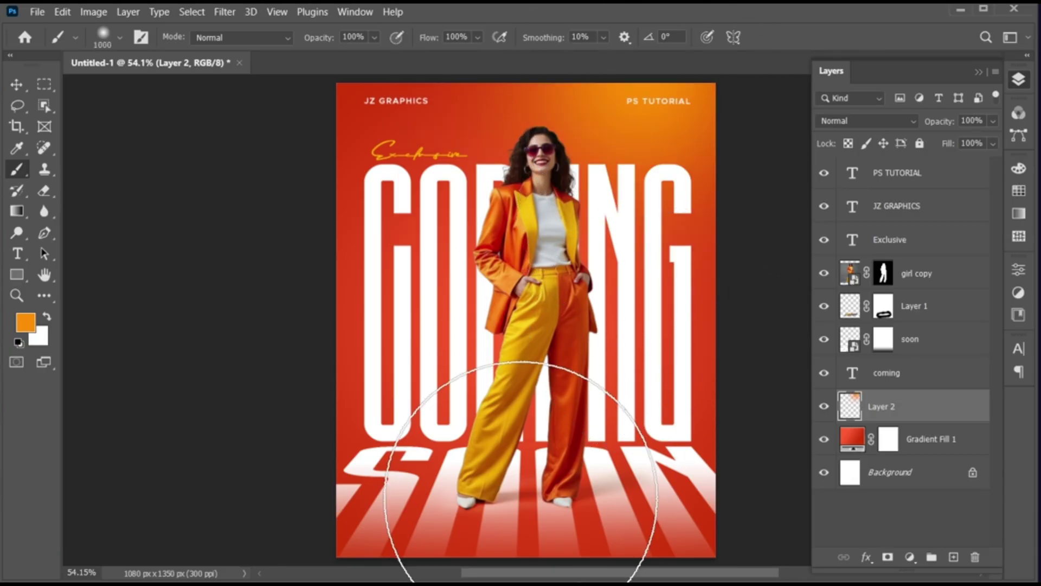
Paint a second orange glow at the poster's bottom centre, below the woman's feet, with an 800 px soft brush
key("bracketleft")
key("bracketleft")
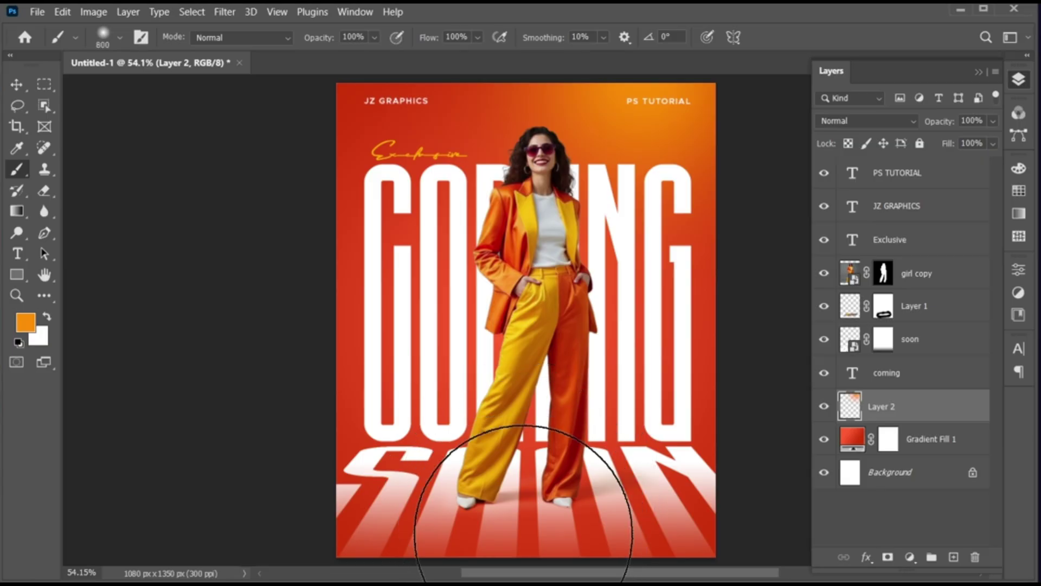
left_click(524, 534)
Paint a straight orange stroke just below the poster's bottom edge, across its full width, with a 500 px soft brush, and collapse the layer list
key("bracketleft")
key("bracketleft")
key("bracketleft")
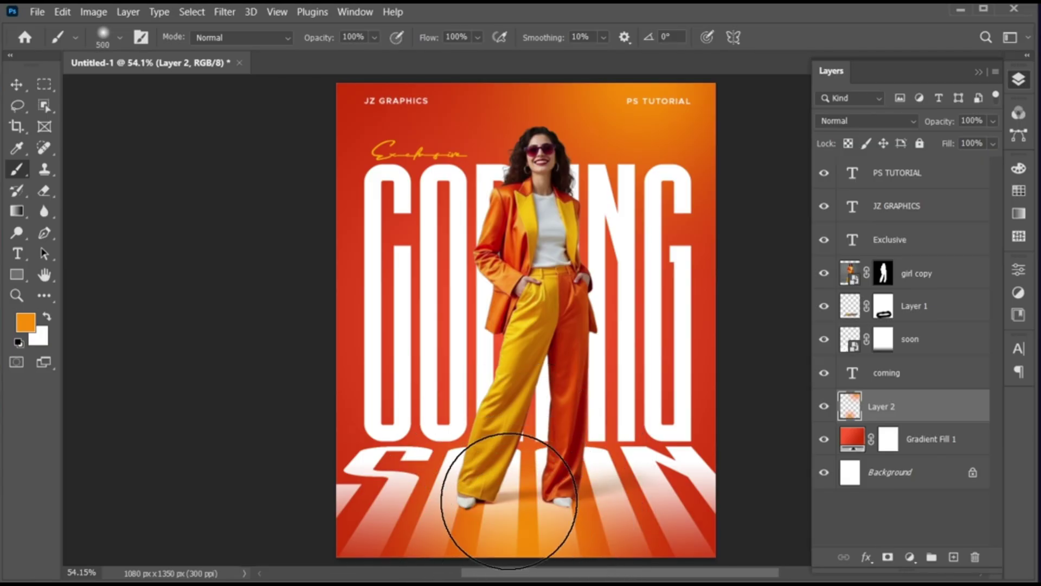
scroll(466, 512, "down", 3)
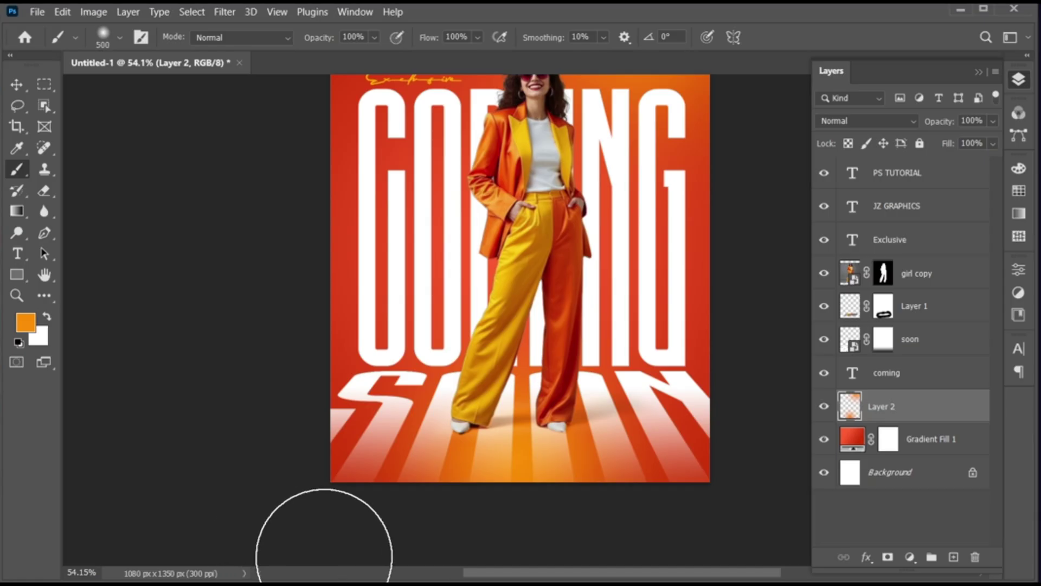
left_click(317, 555)
left_click(793, 537, "shift")
key("v")
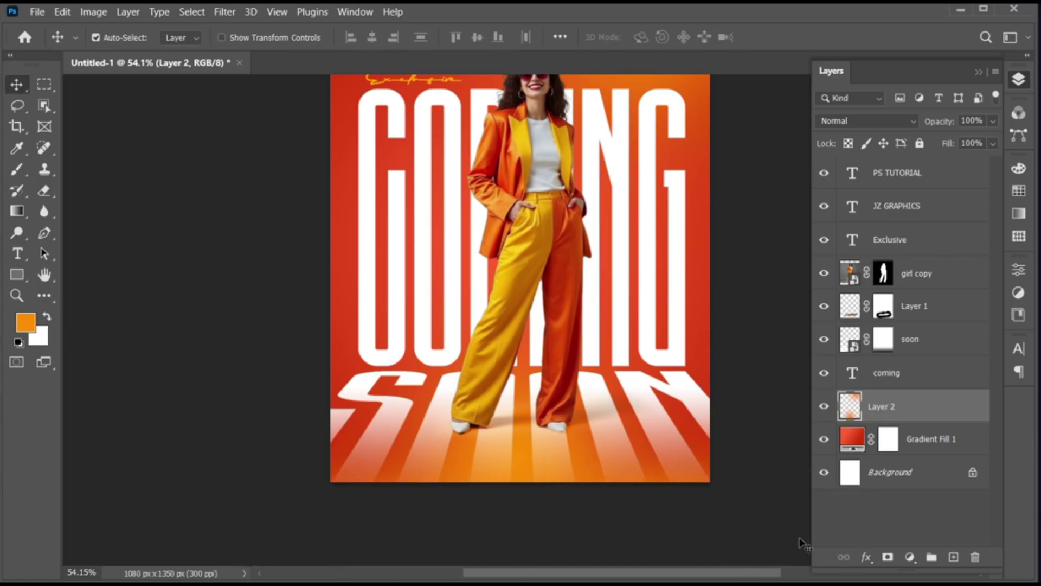
scroll(801, 542, "up", 3)
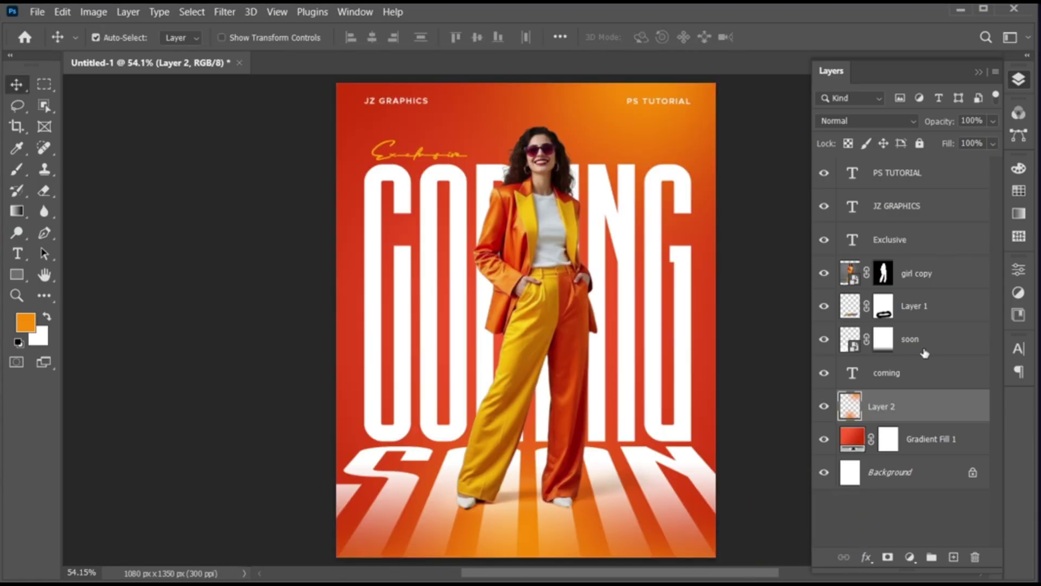
left_click(979, 71)
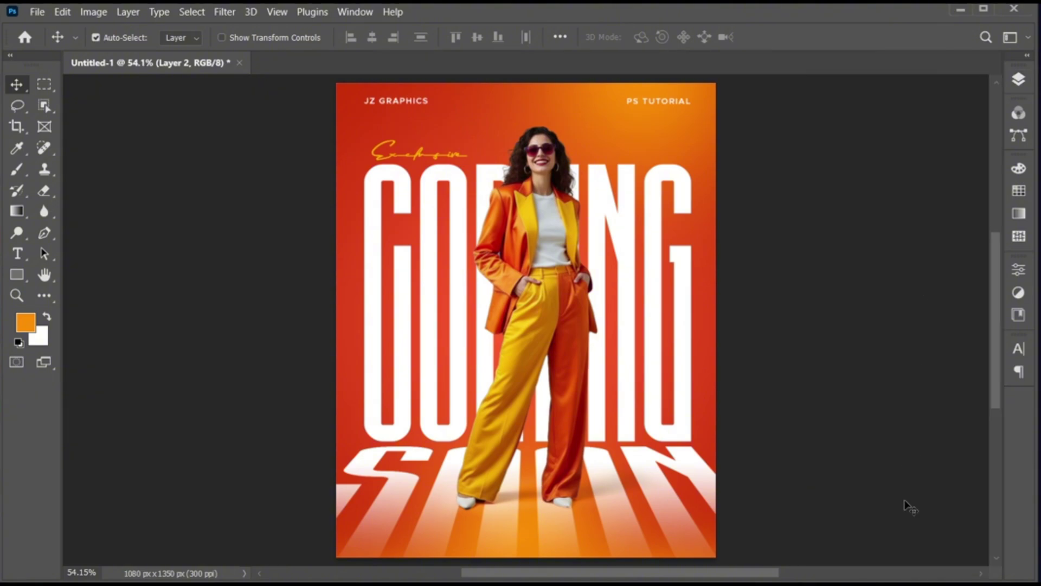